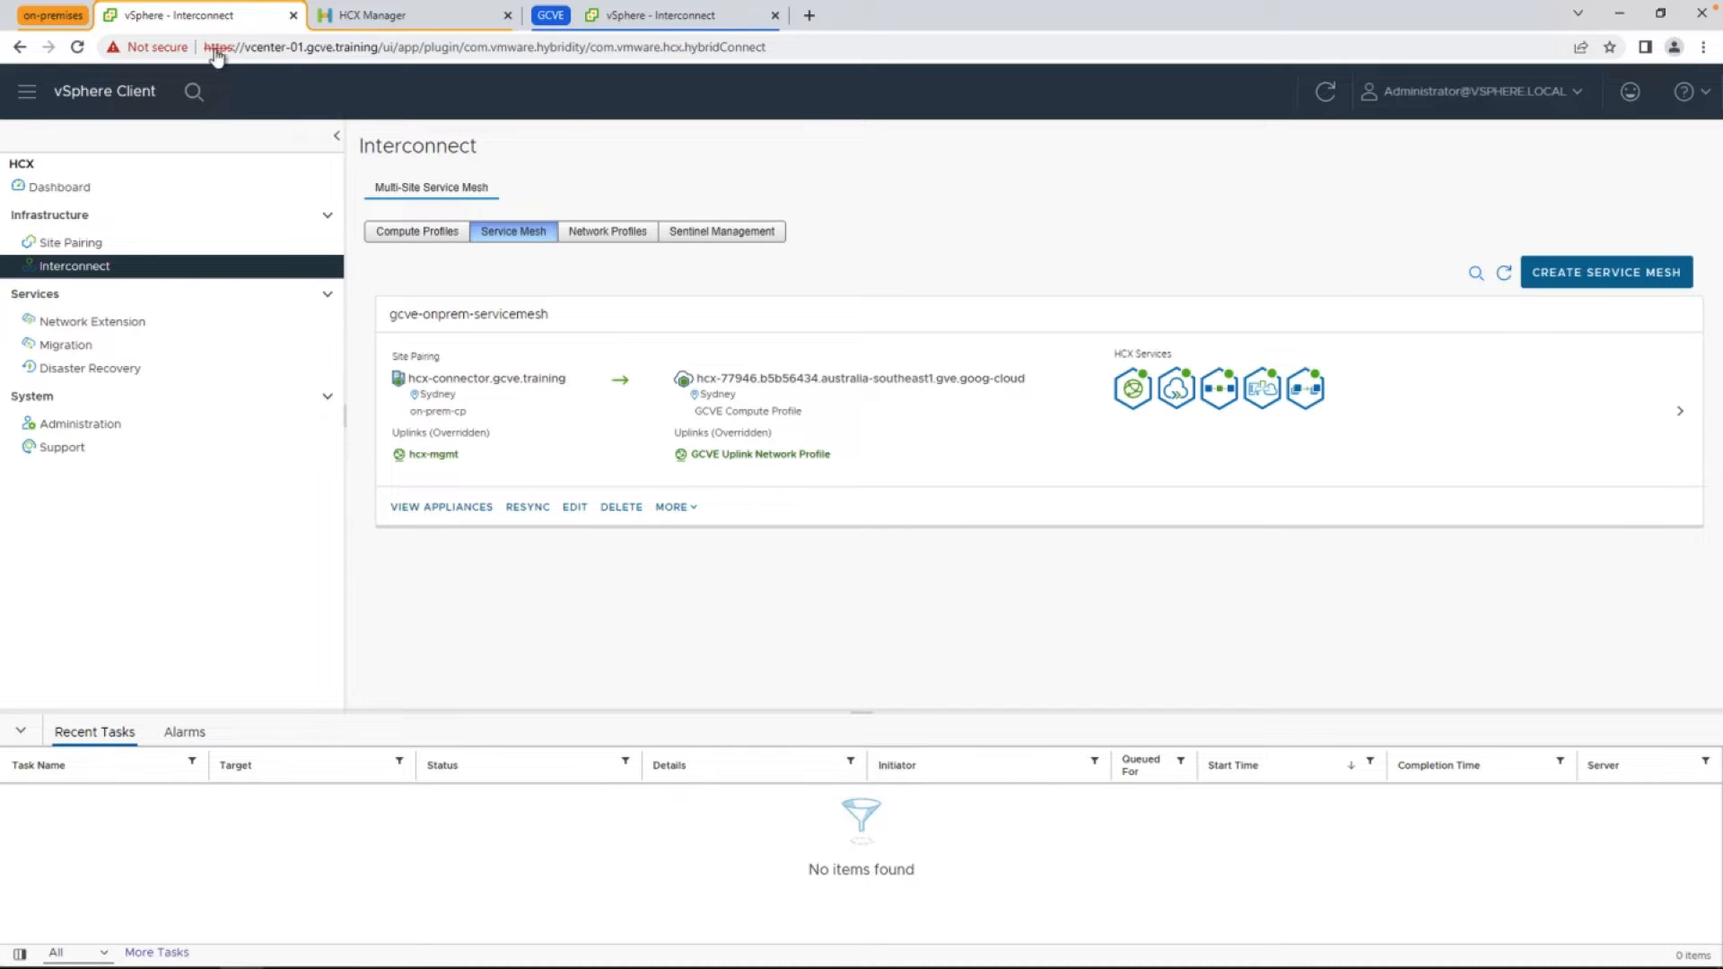
Go to the Network Extension service from the HCX sidebar
{"action": "left_click", "coordinate": [92, 321]}
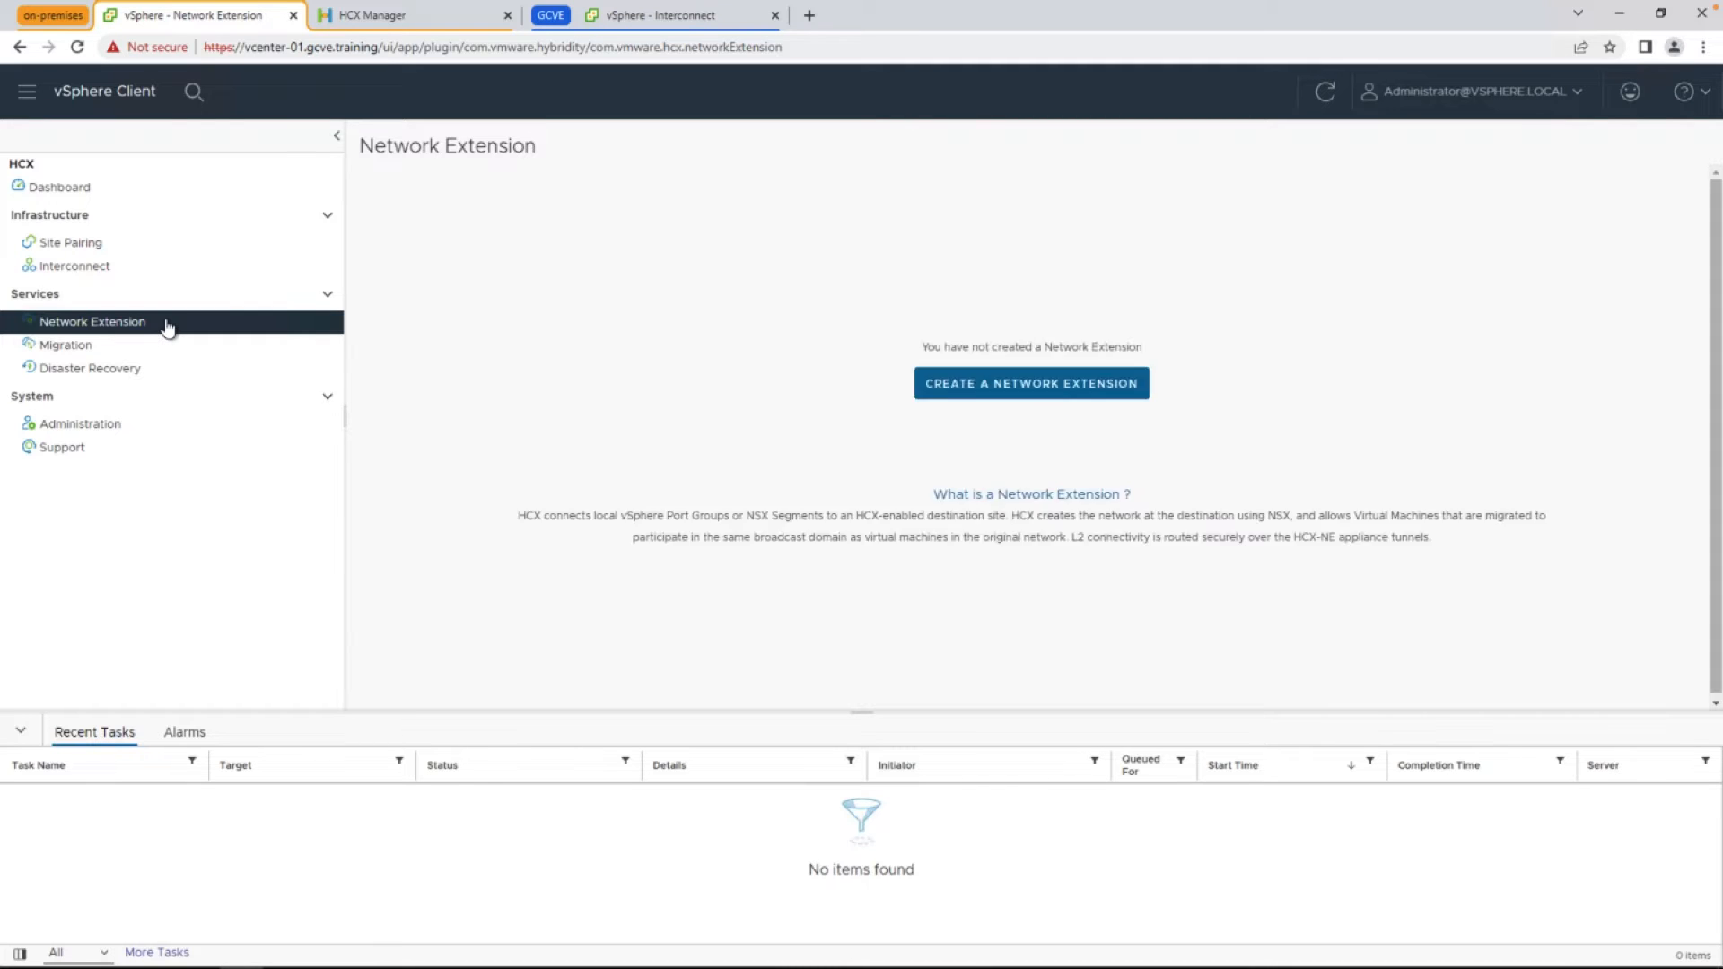
Start a new network extension with stretch-vlan chosen as the source network
{"action": "left_click", "coordinate": [947, 382]}
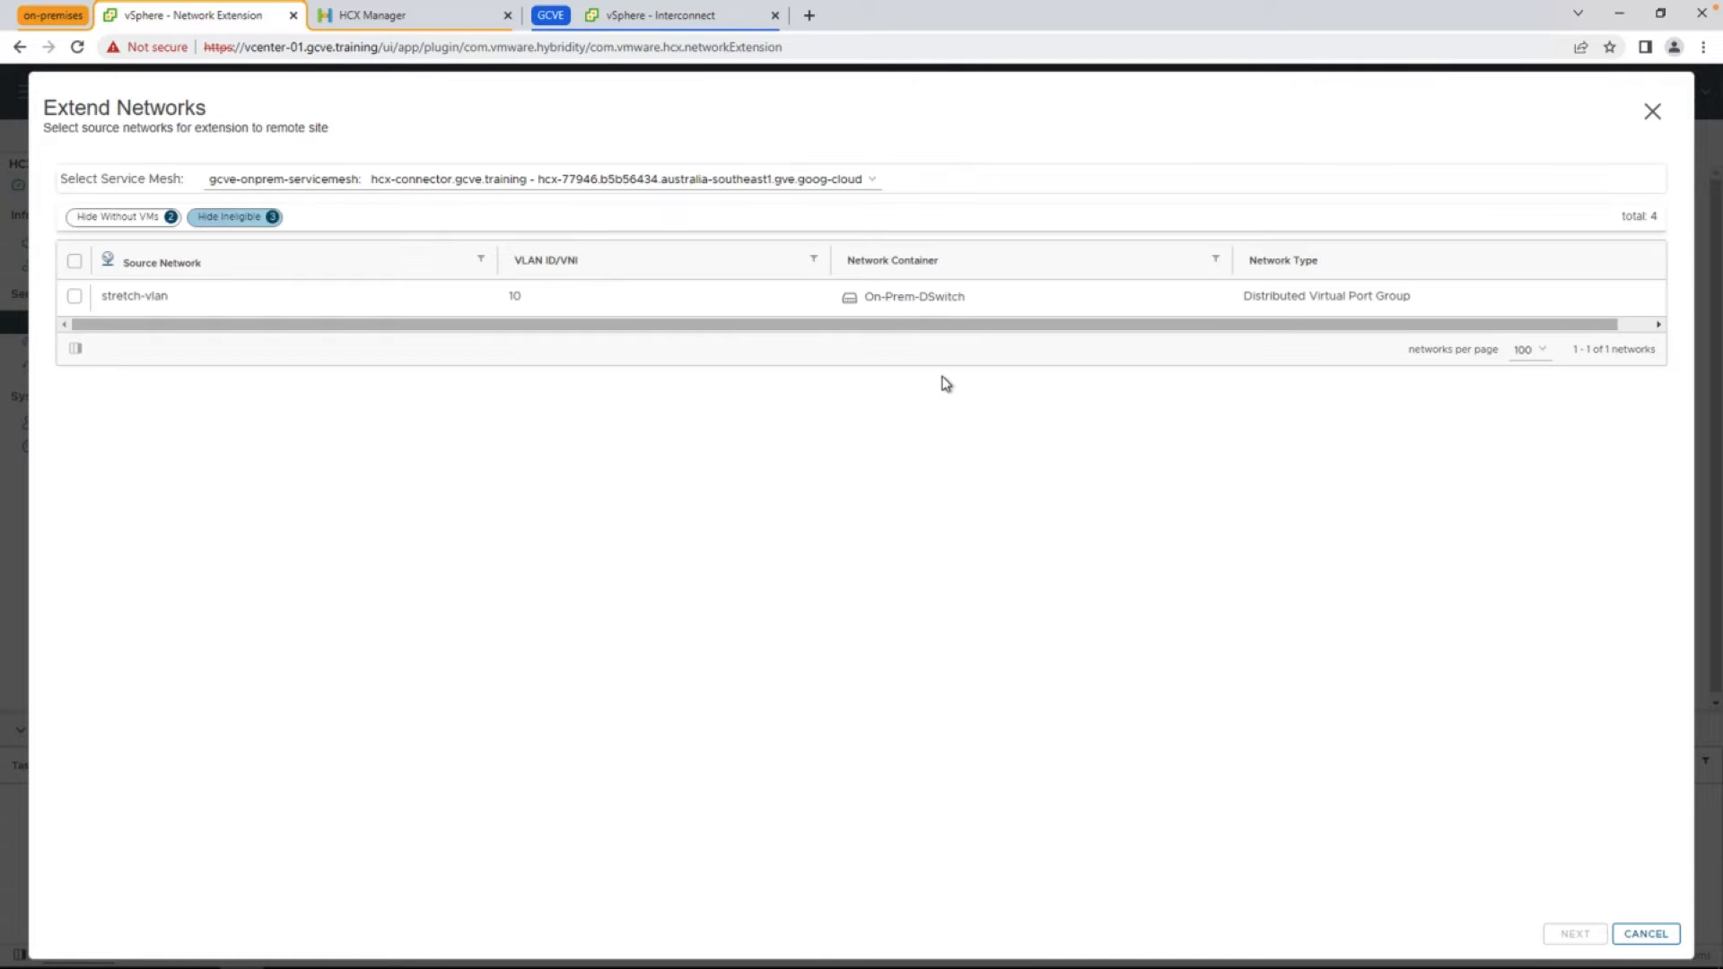
{"action": "left_click", "coordinate": [73, 296]}
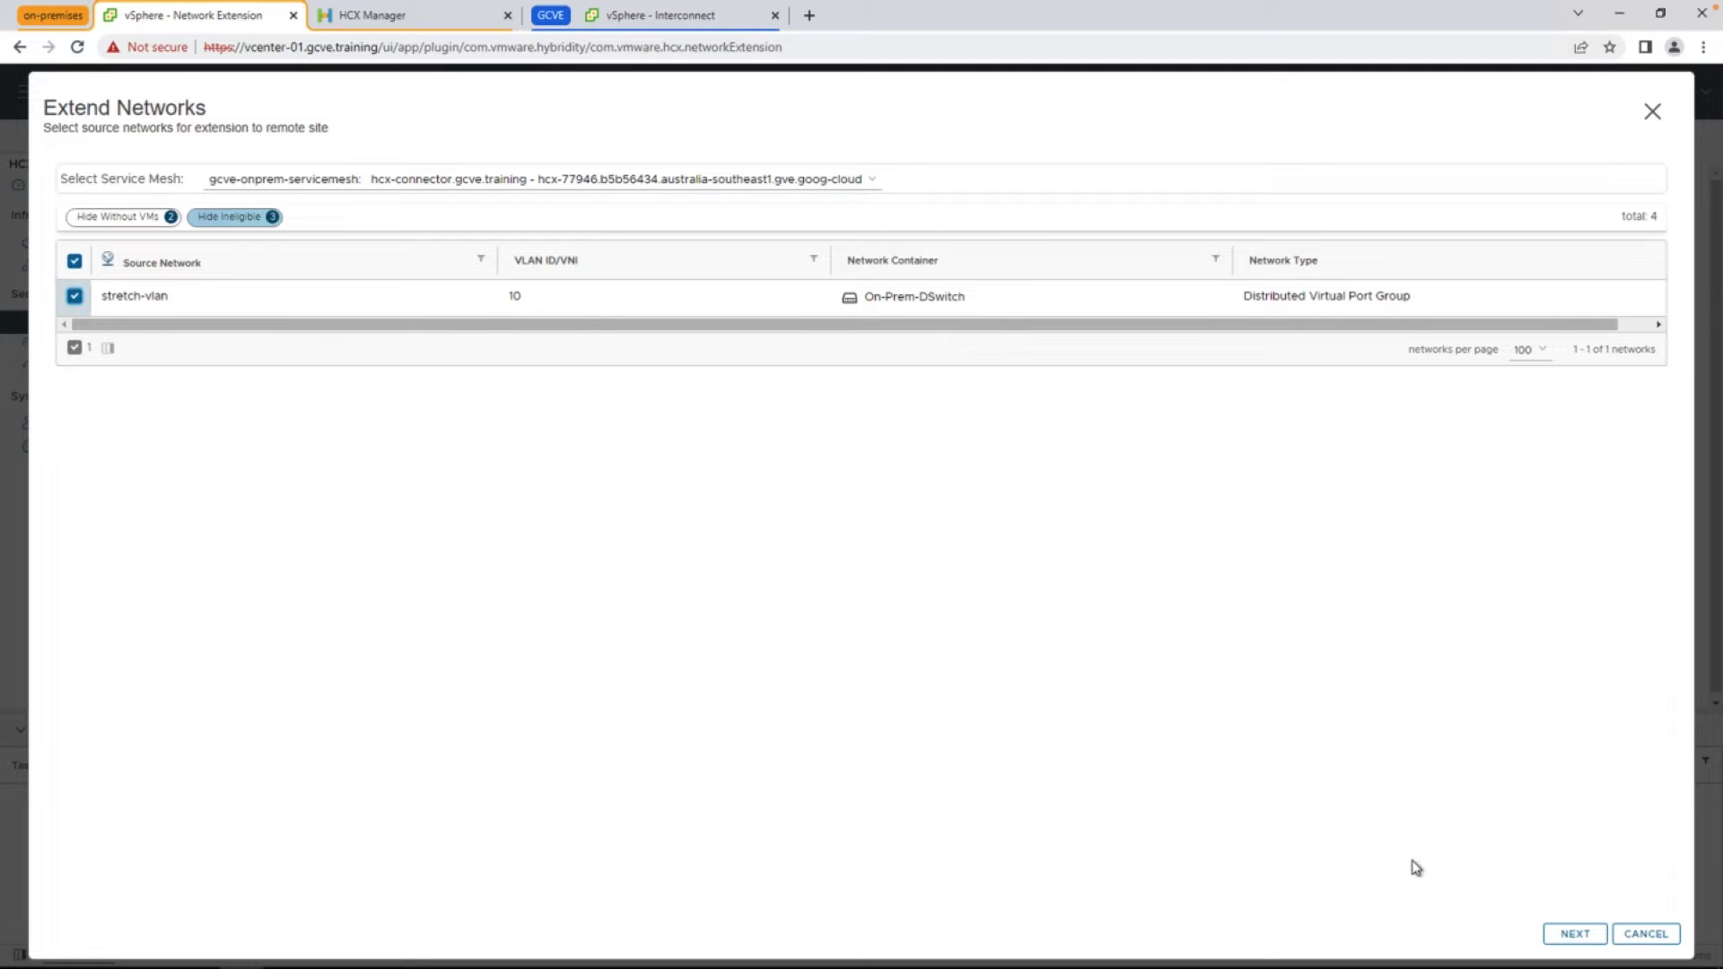
{"action": "left_click", "coordinate": [1574, 933]}
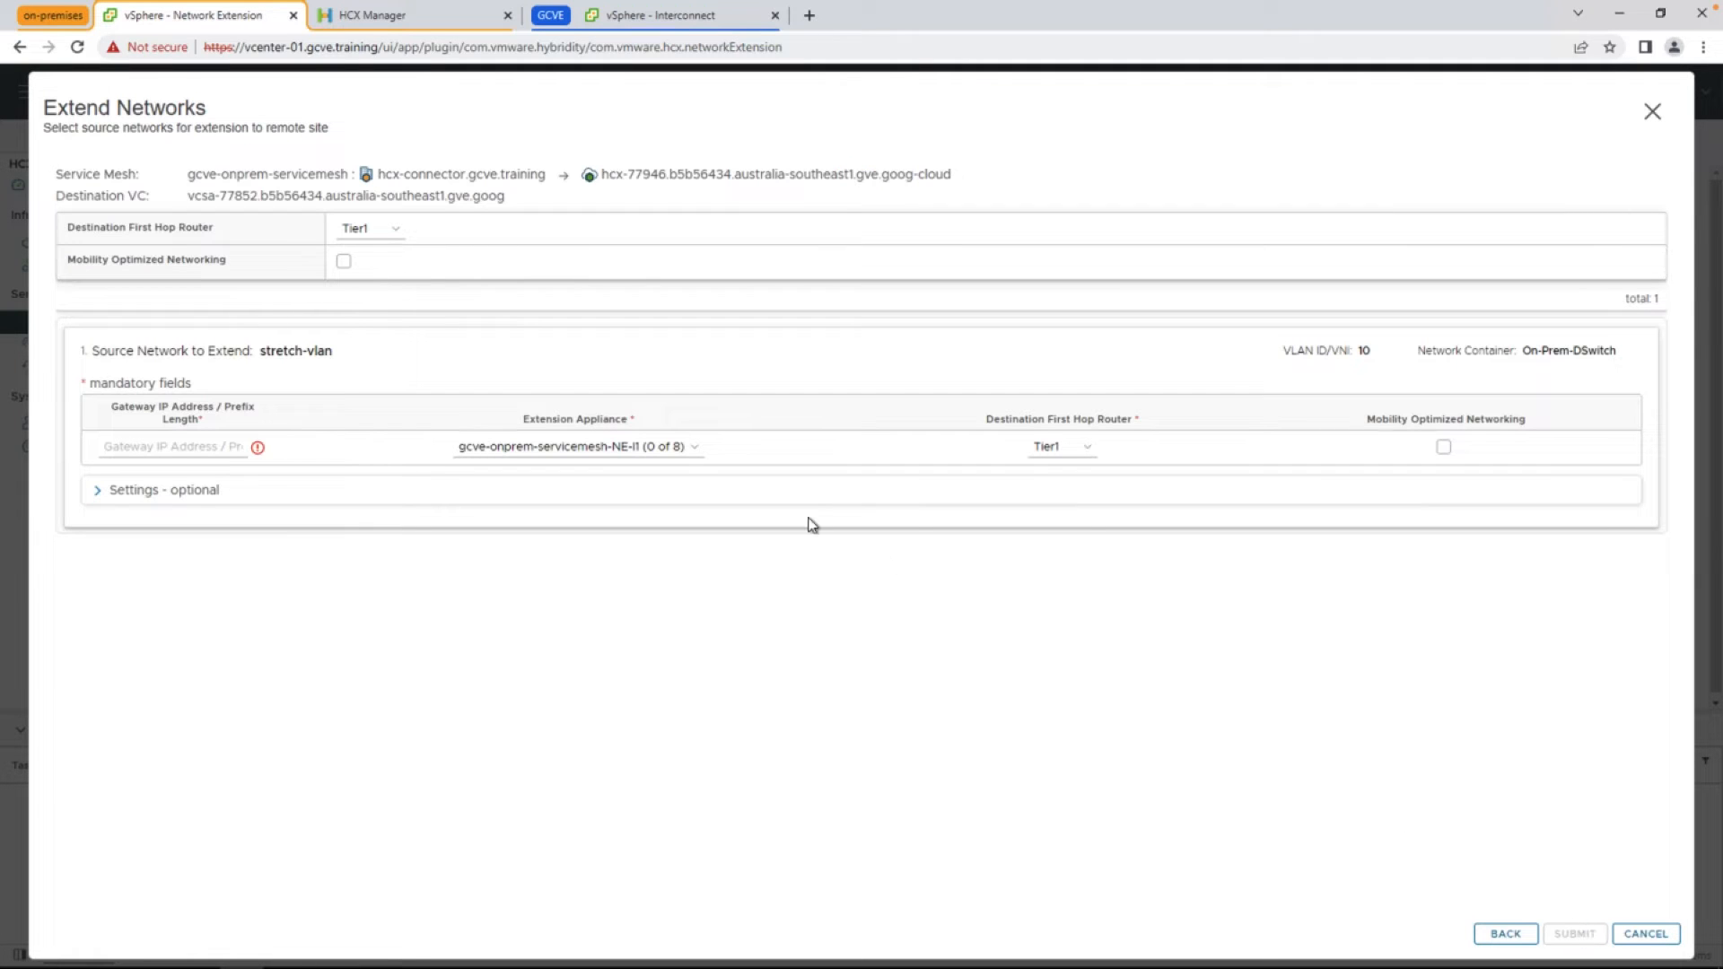
Leave Mobility Optimized Networking off, set gateway 172.16.3.1/24, and submit the extension
{"action": "left_click", "coordinate": [345, 262]}
{"action": "left_click", "coordinate": [343, 261]}
{"action": "left_click", "coordinate": [215, 449]}
{"action": "left_click", "coordinate": [202, 486]}
{"action": "left_click", "coordinate": [202, 486]}
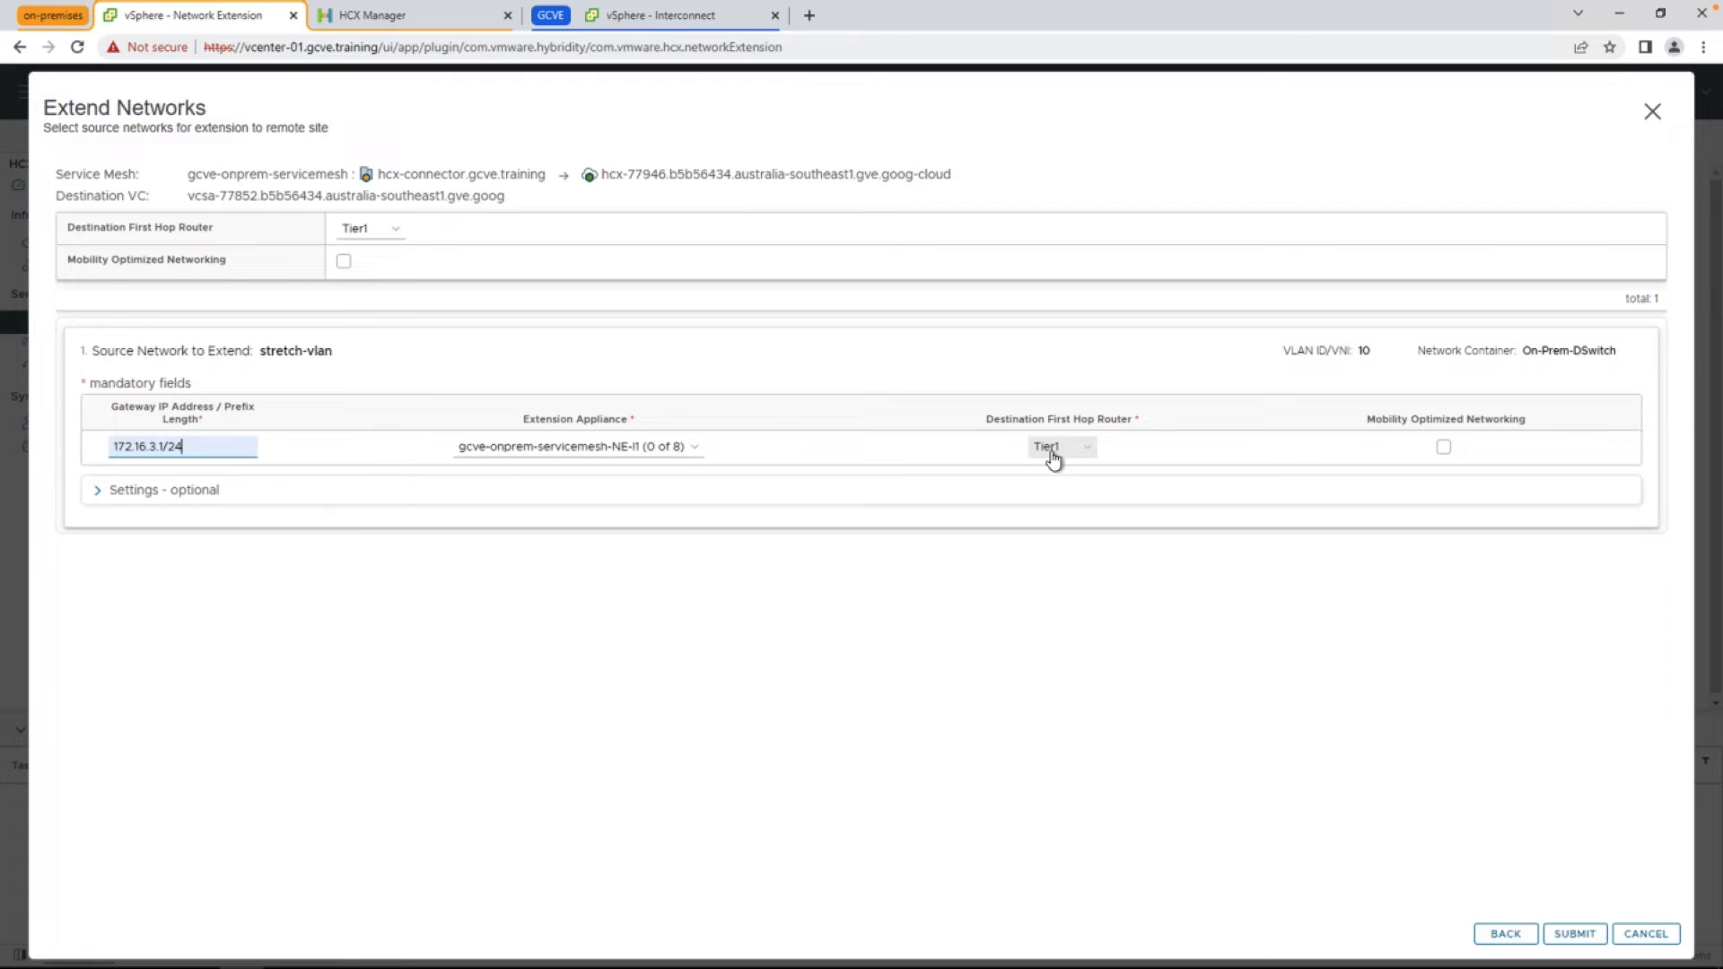
{"action": "left_click", "coordinate": [98, 491]}
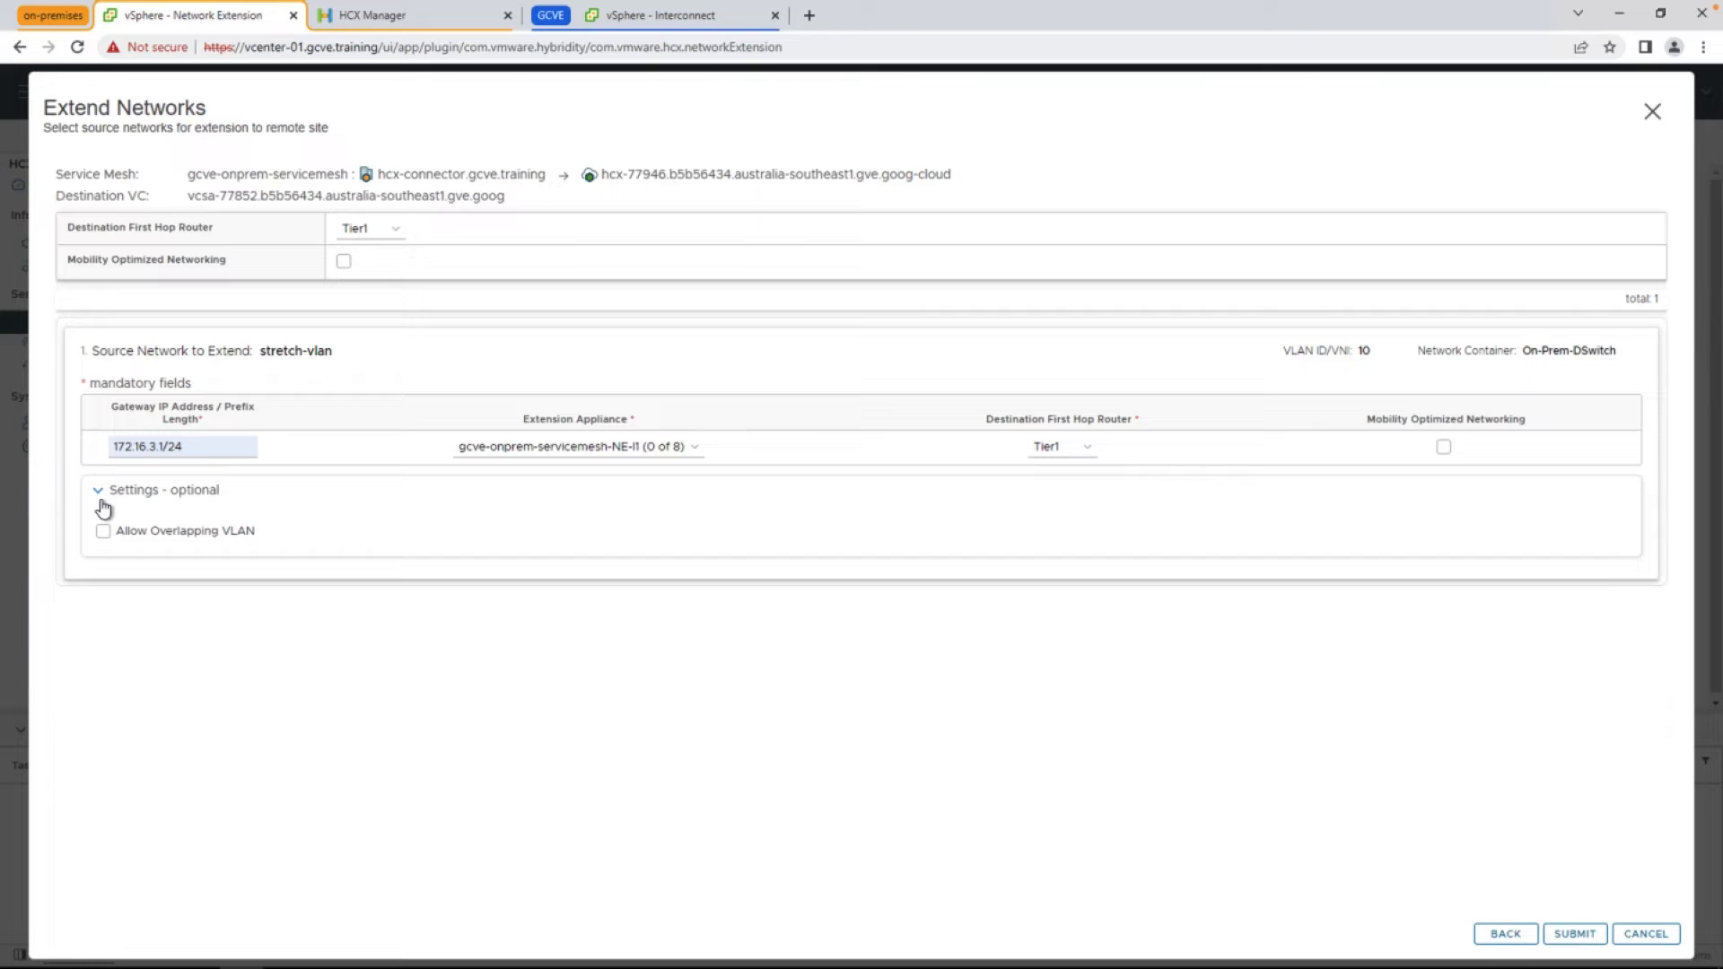
{"action": "left_click", "coordinate": [98, 490]}
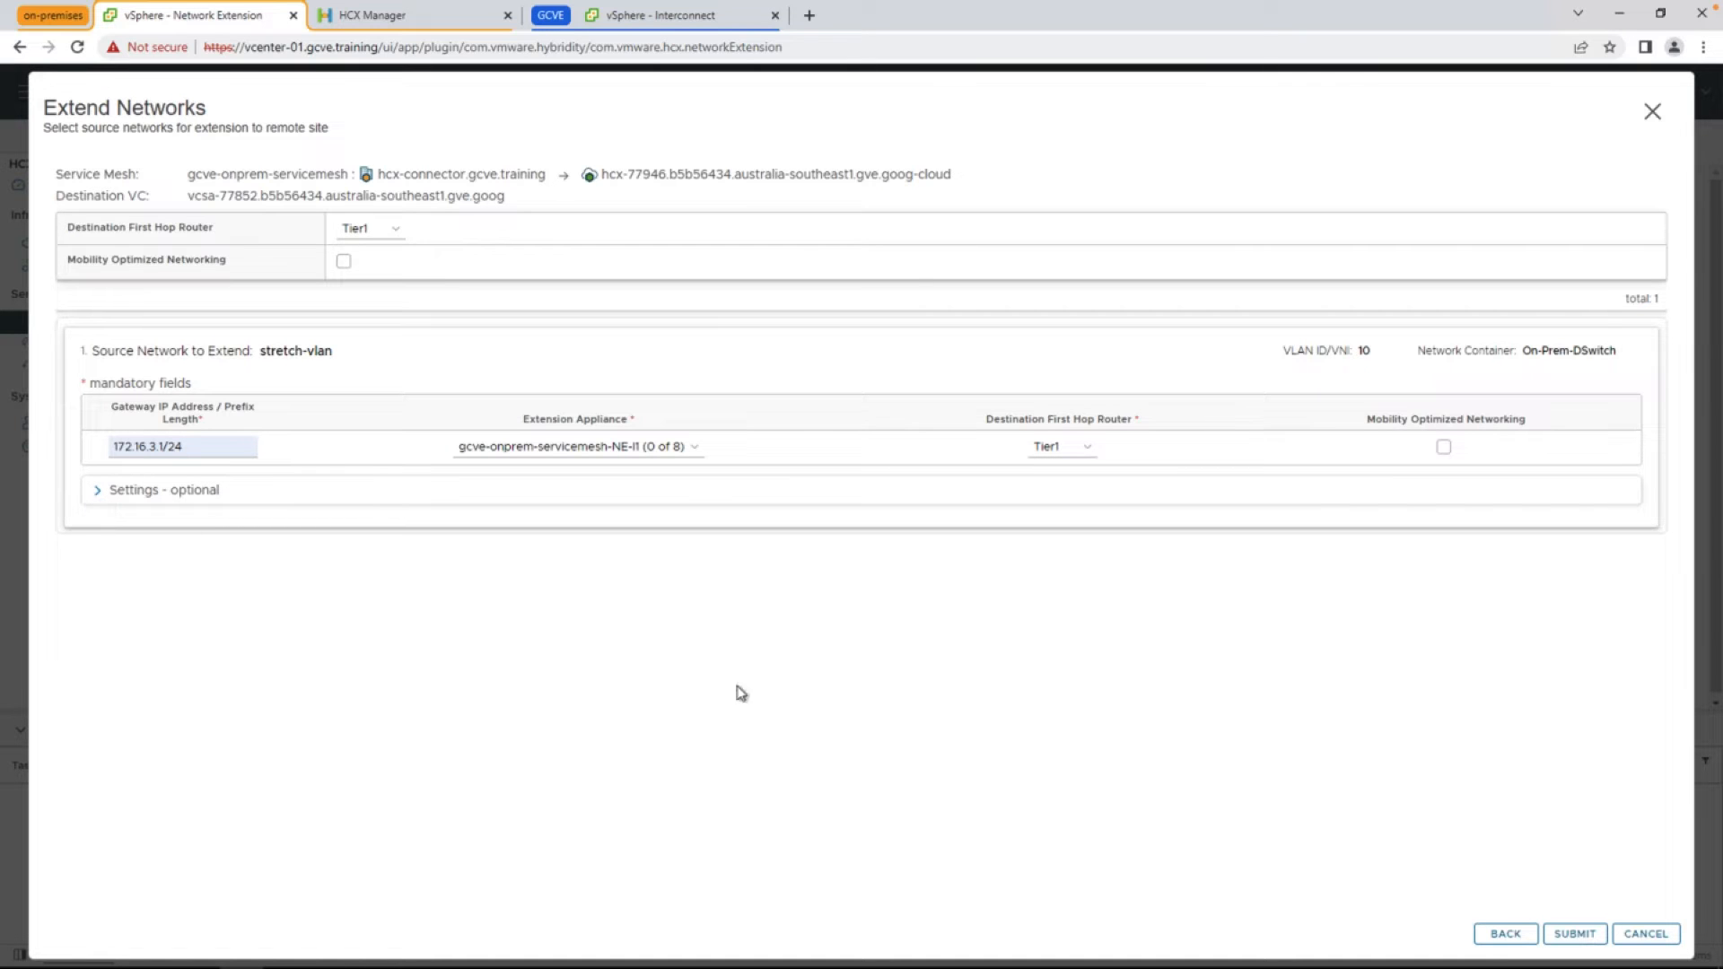
{"action": "left_click", "coordinate": [1572, 933]}
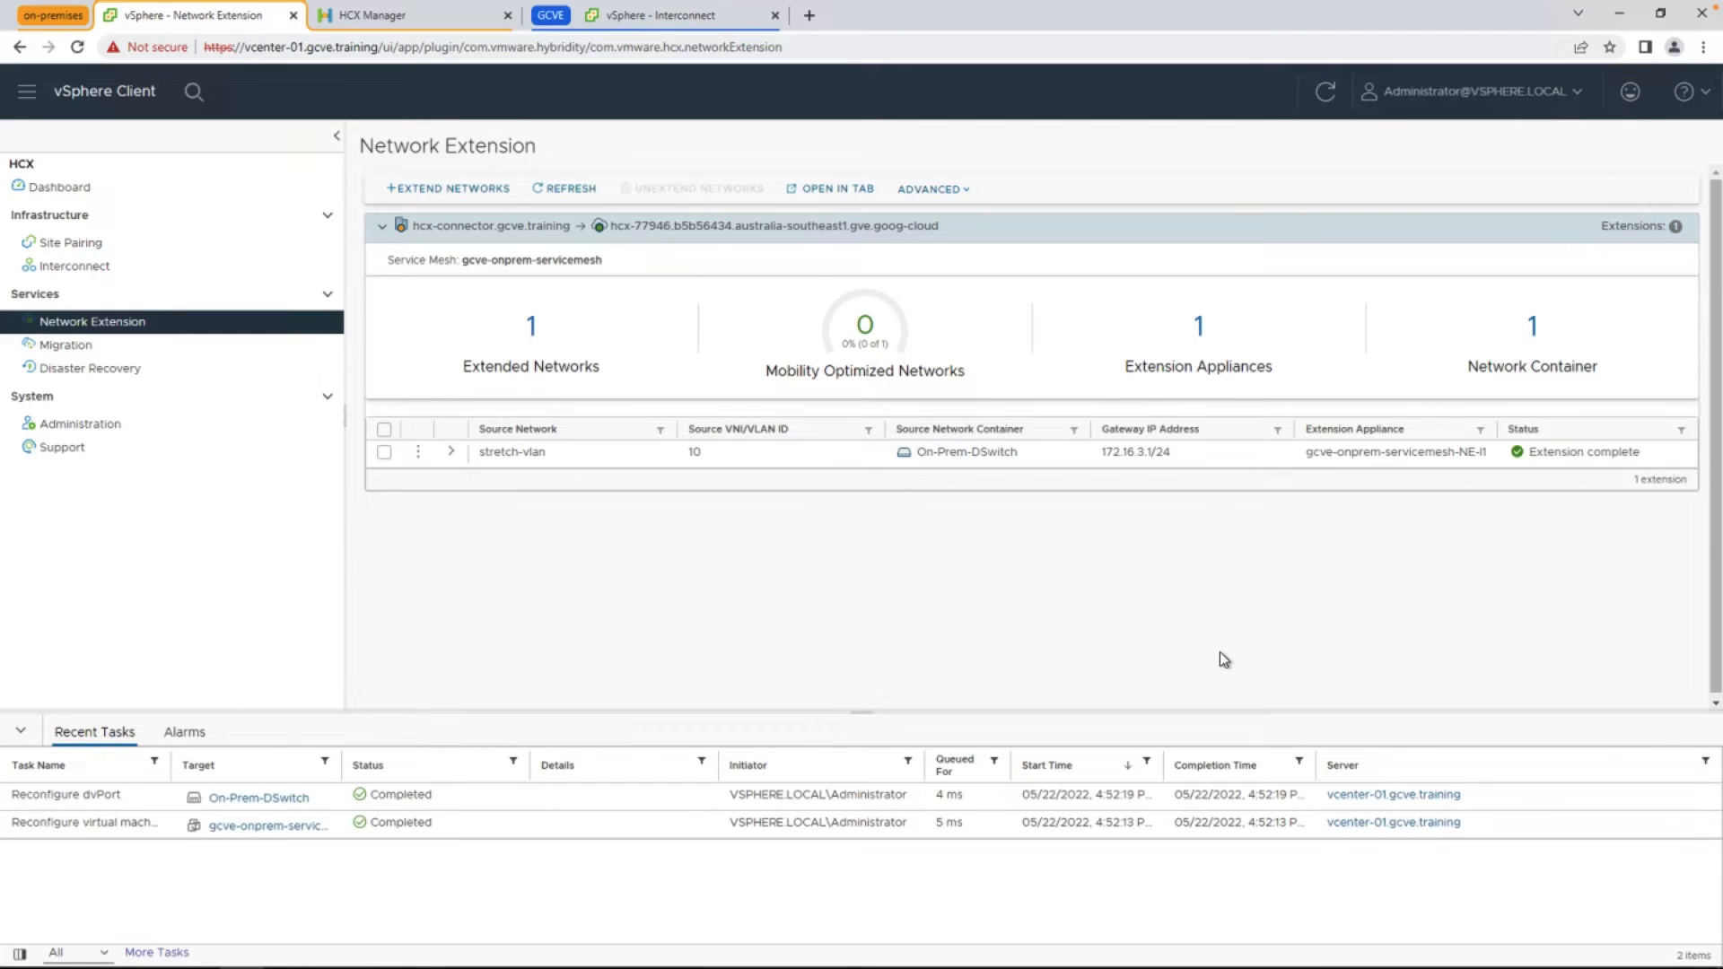
Go to the HCX Migration service and start a new workload migration
{"action": "left_click", "coordinate": [65, 345]}
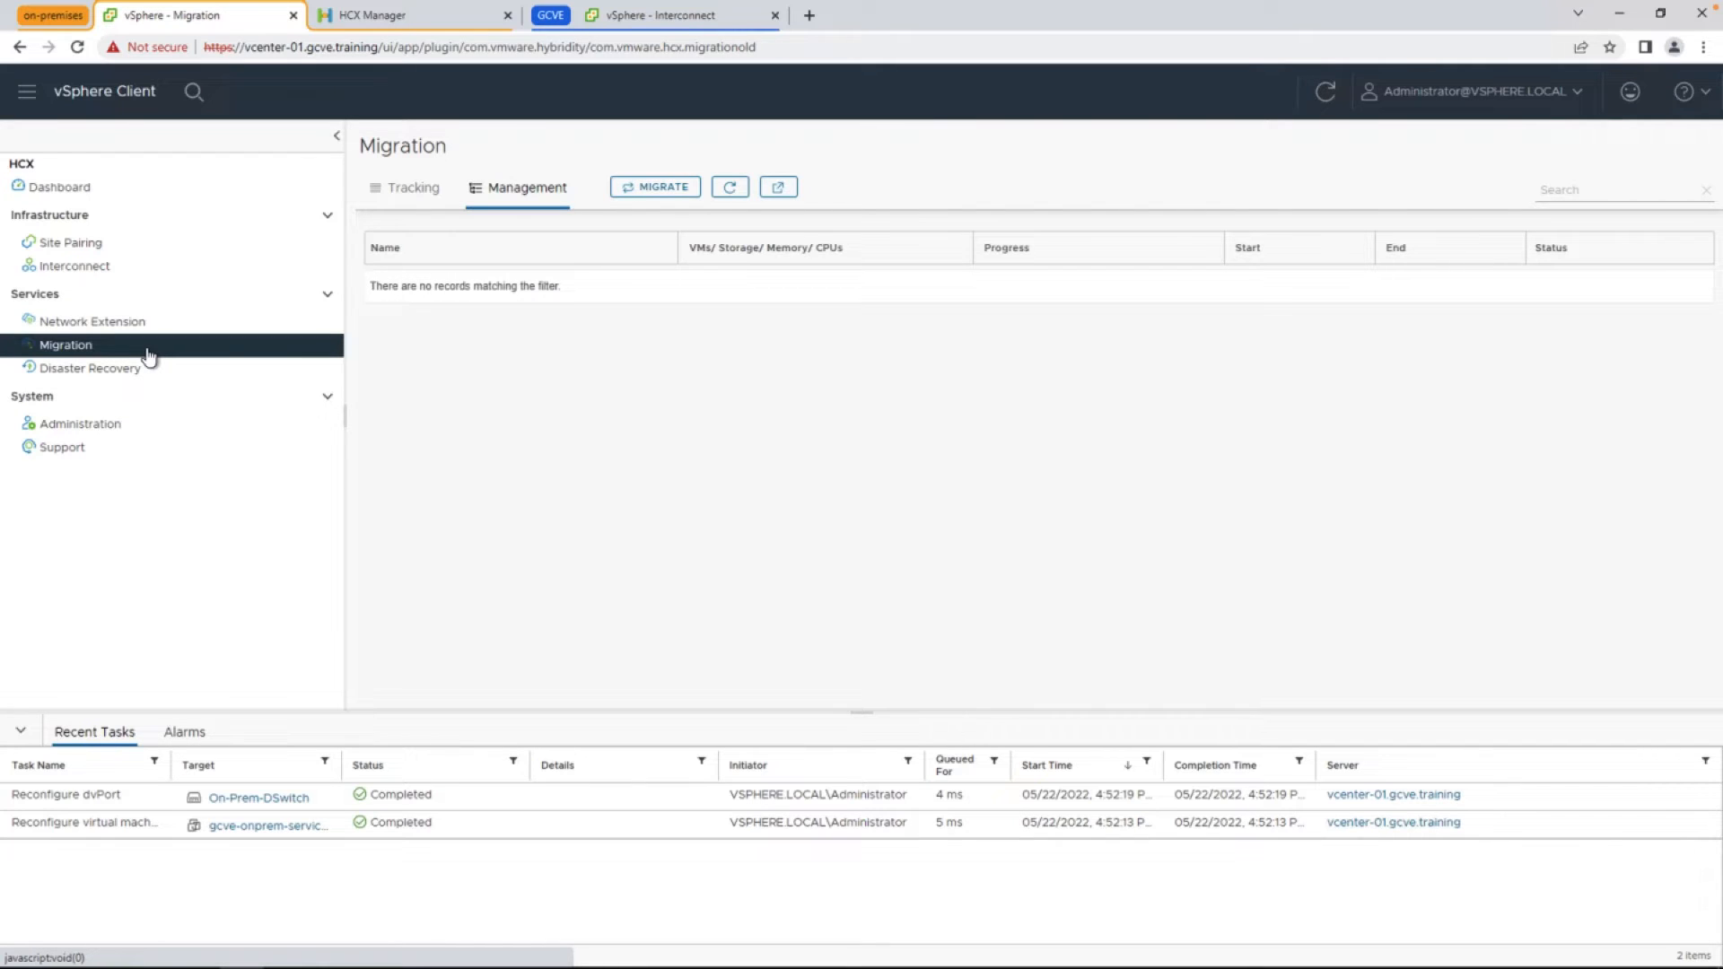
{"action": "left_click", "coordinate": [645, 195]}
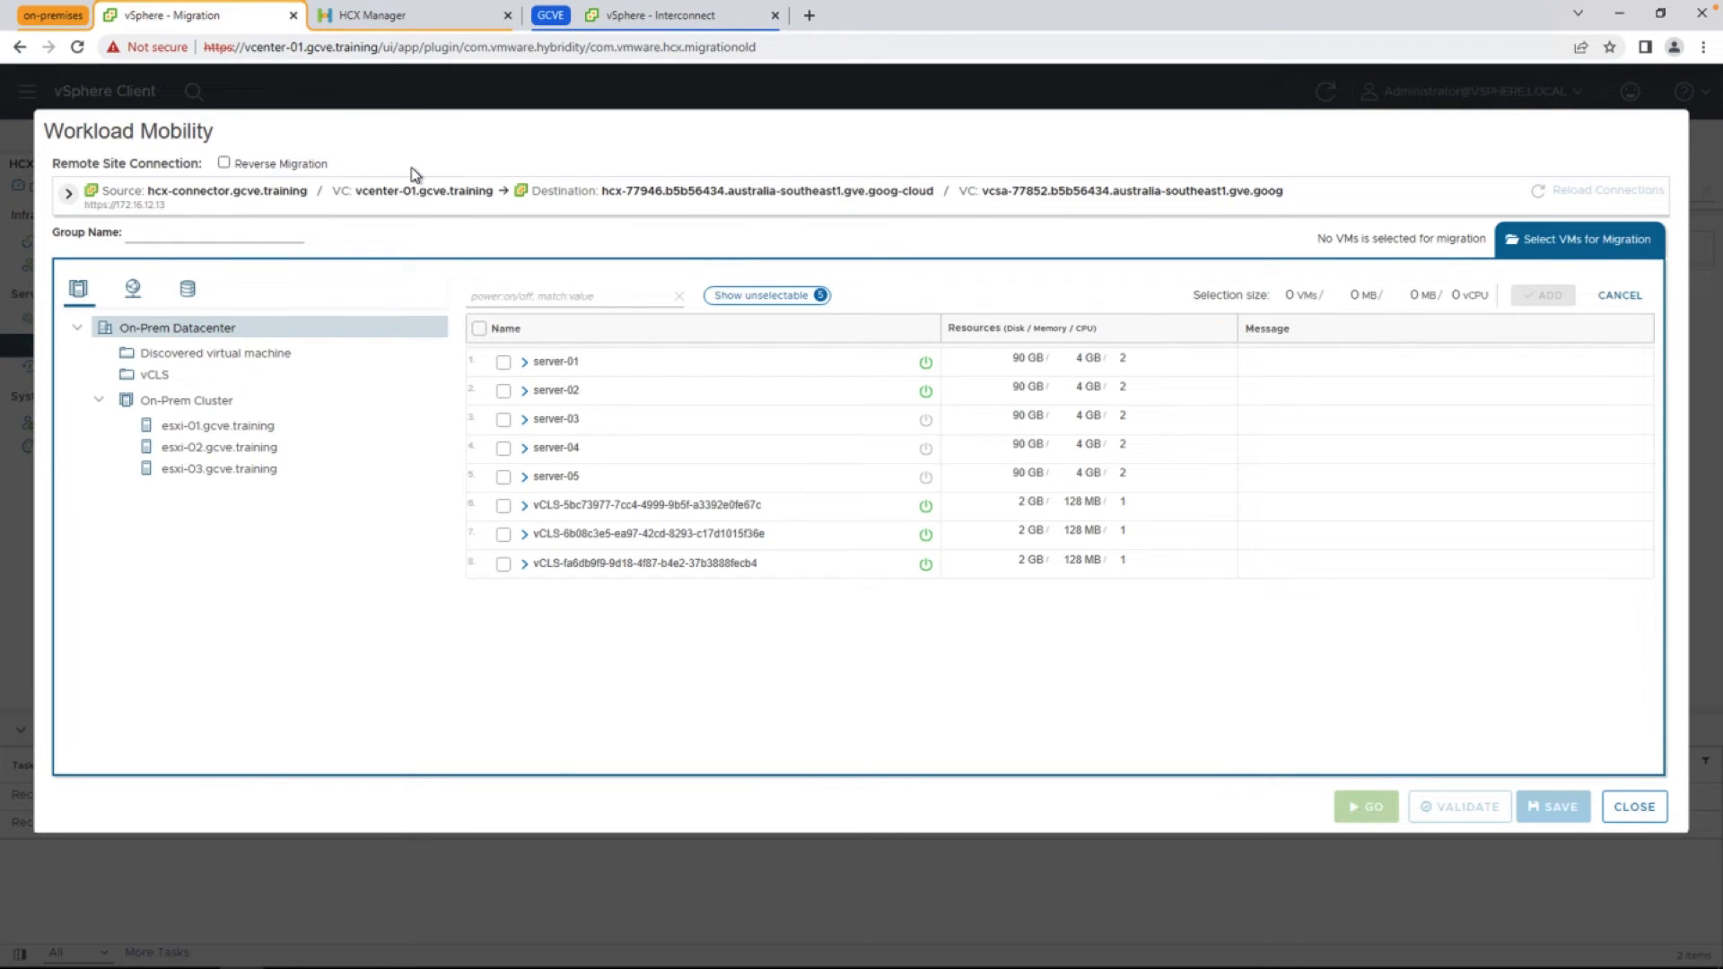
Add server-01 to the new migration batch
{"action": "left_click", "coordinate": [504, 364]}
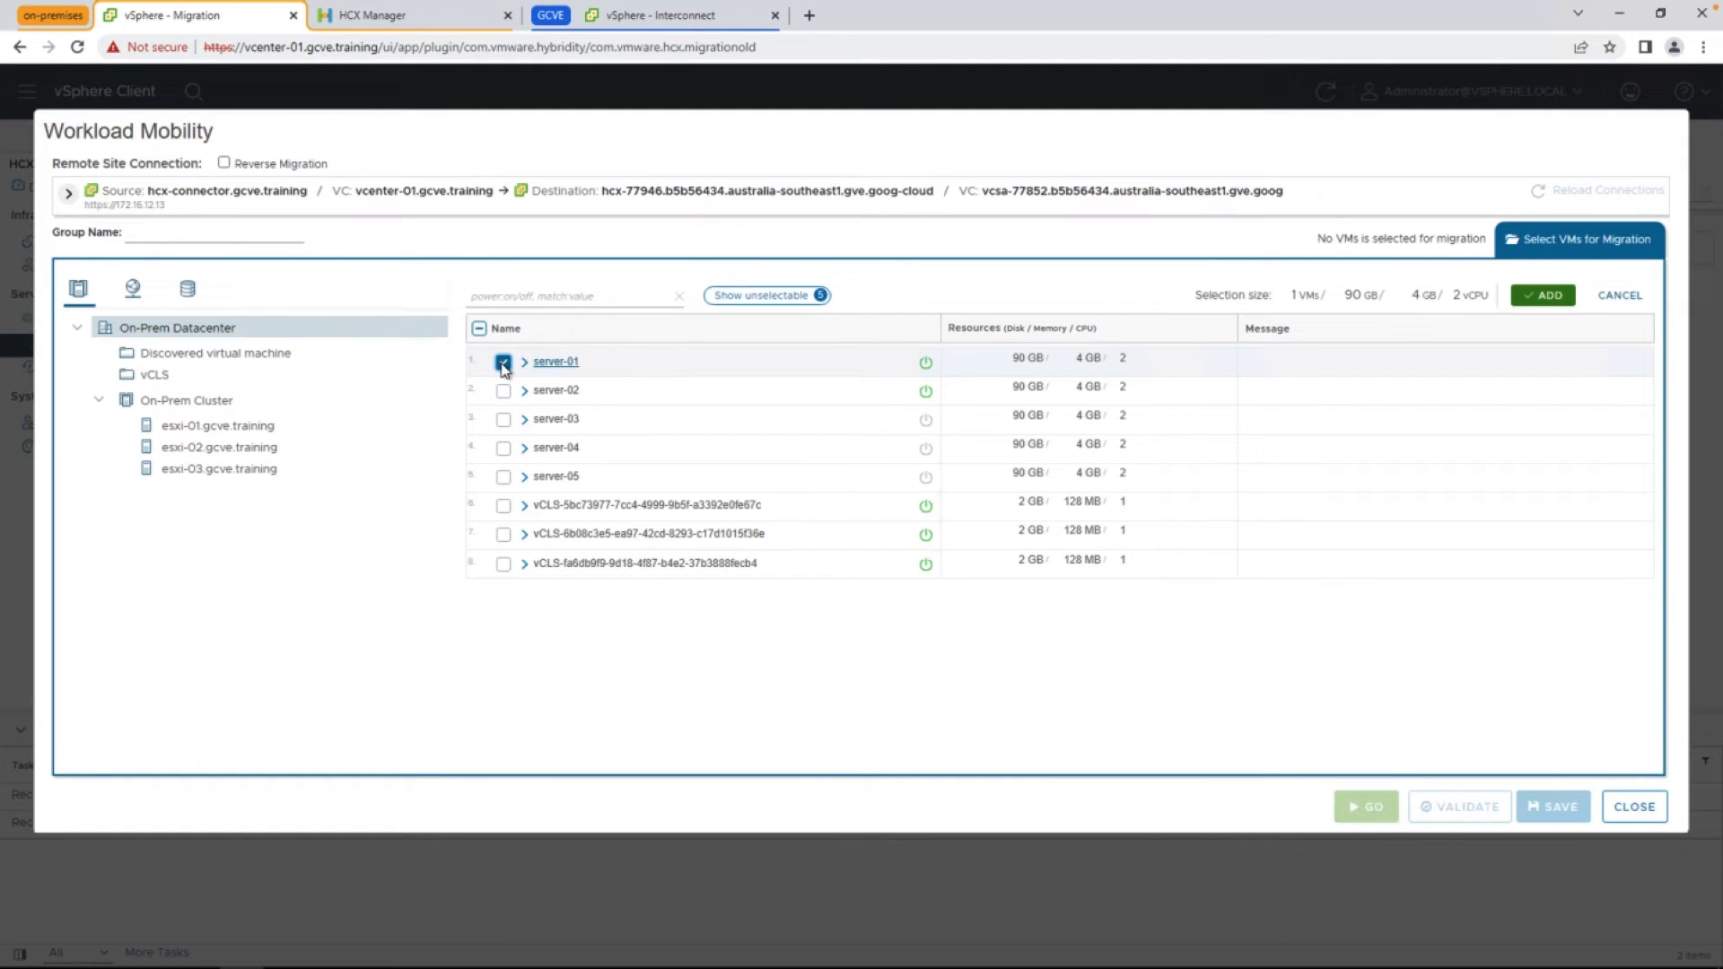
{"action": "left_click", "coordinate": [1544, 300]}
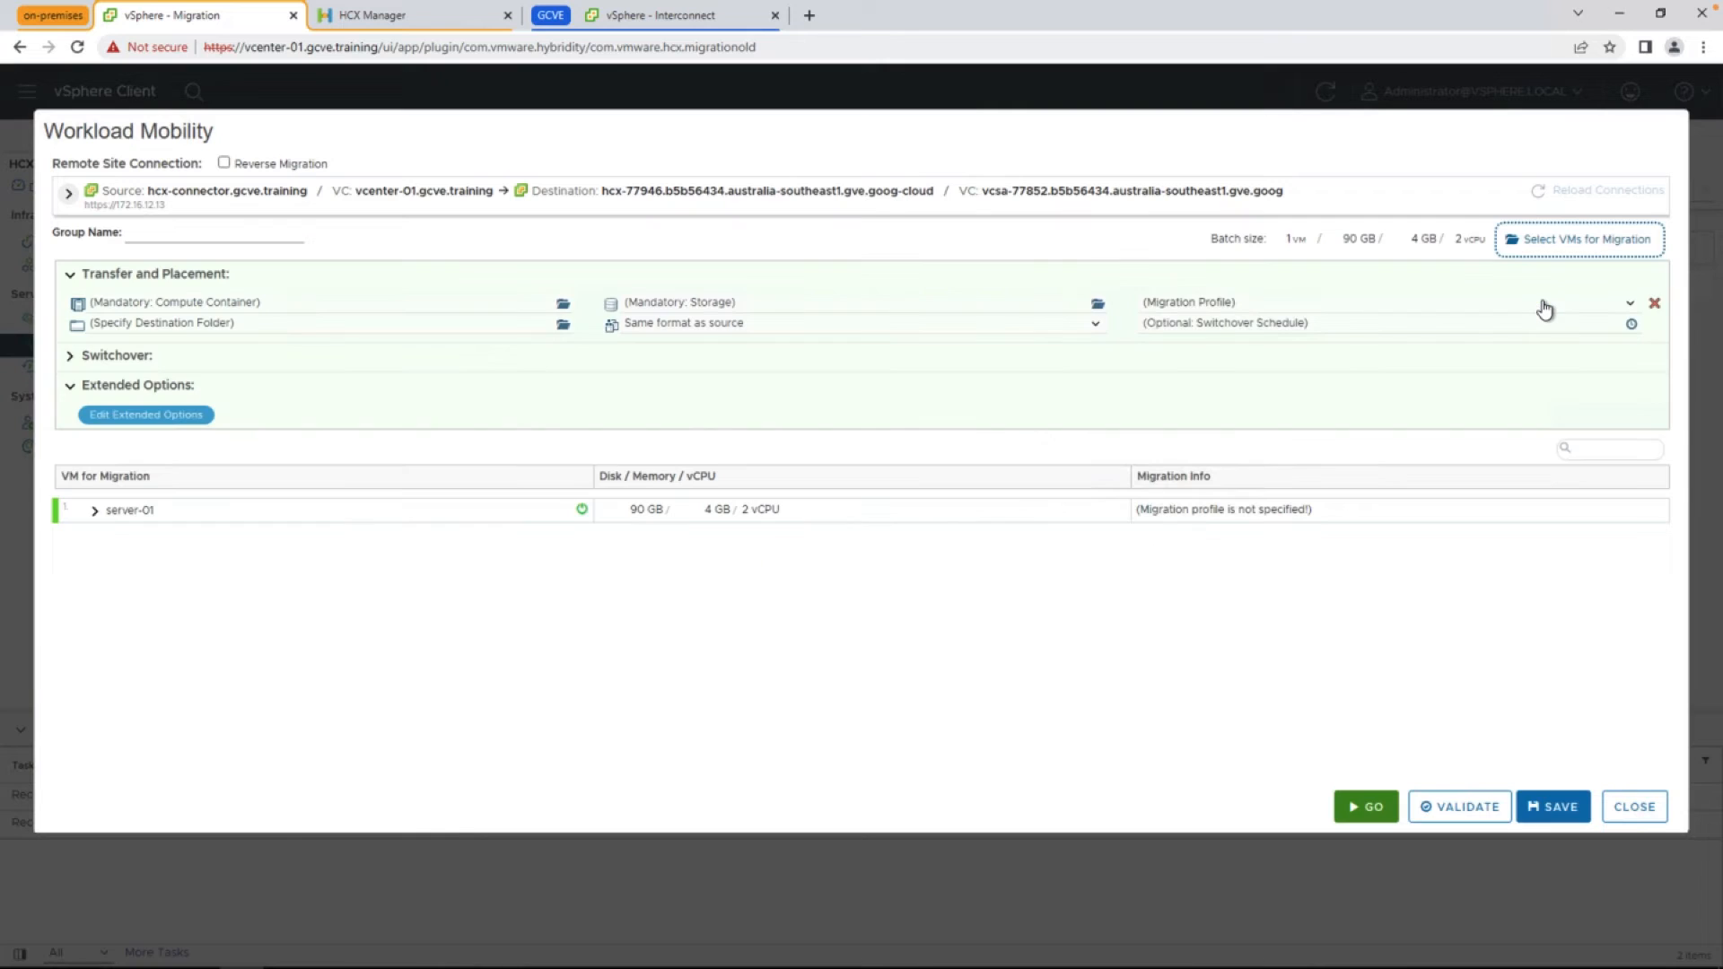
Set destination compute to the Workload resource pool and storage to vsanDatastore
{"action": "mouse_move", "coordinate": [323, 302]}
{"action": "left_click", "coordinate": [343, 304]}
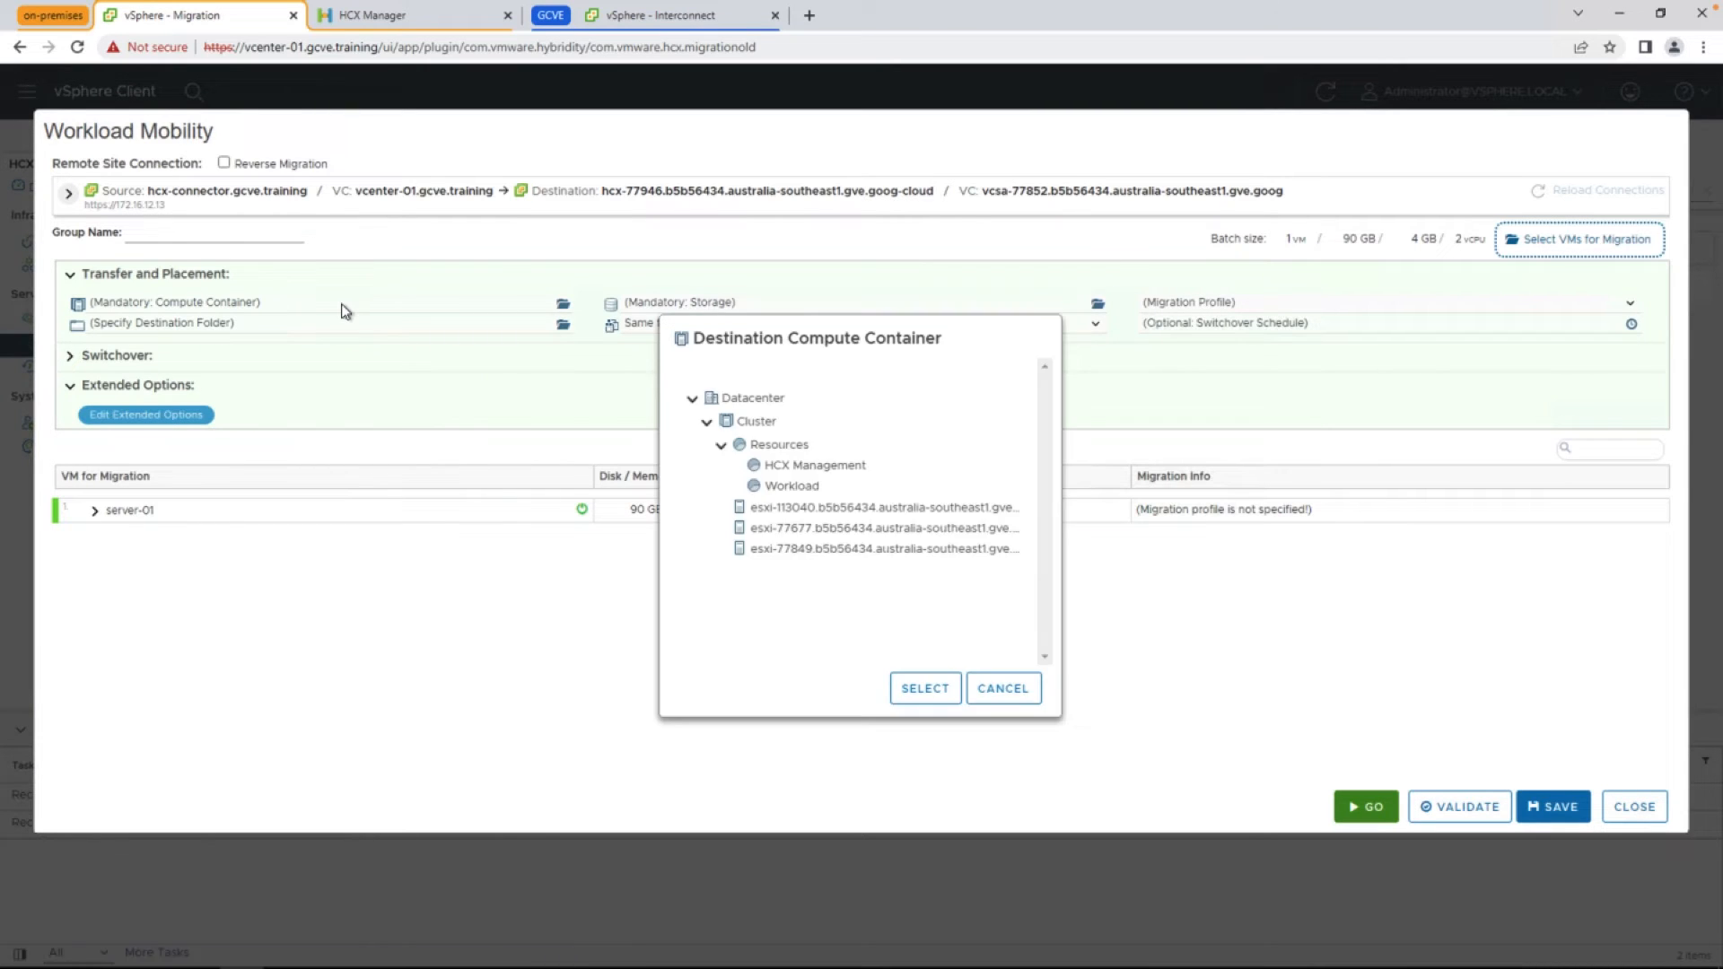
{"action": "left_click", "coordinate": [793, 486]}
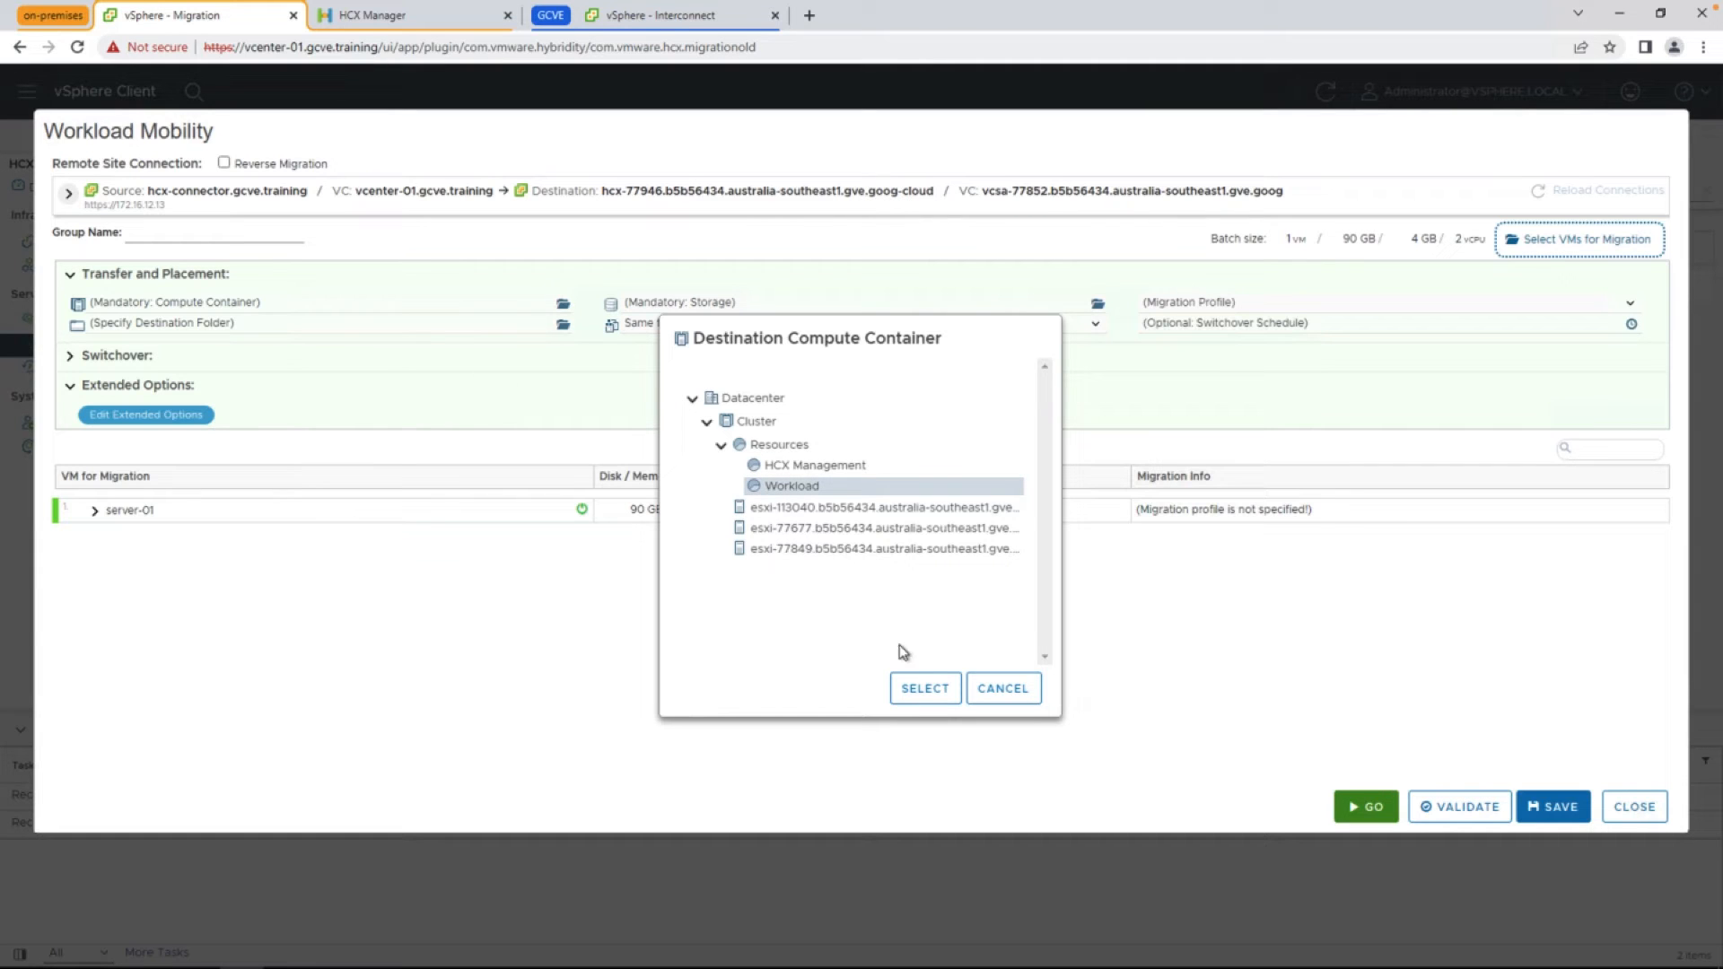
{"action": "left_click", "coordinate": [925, 687]}
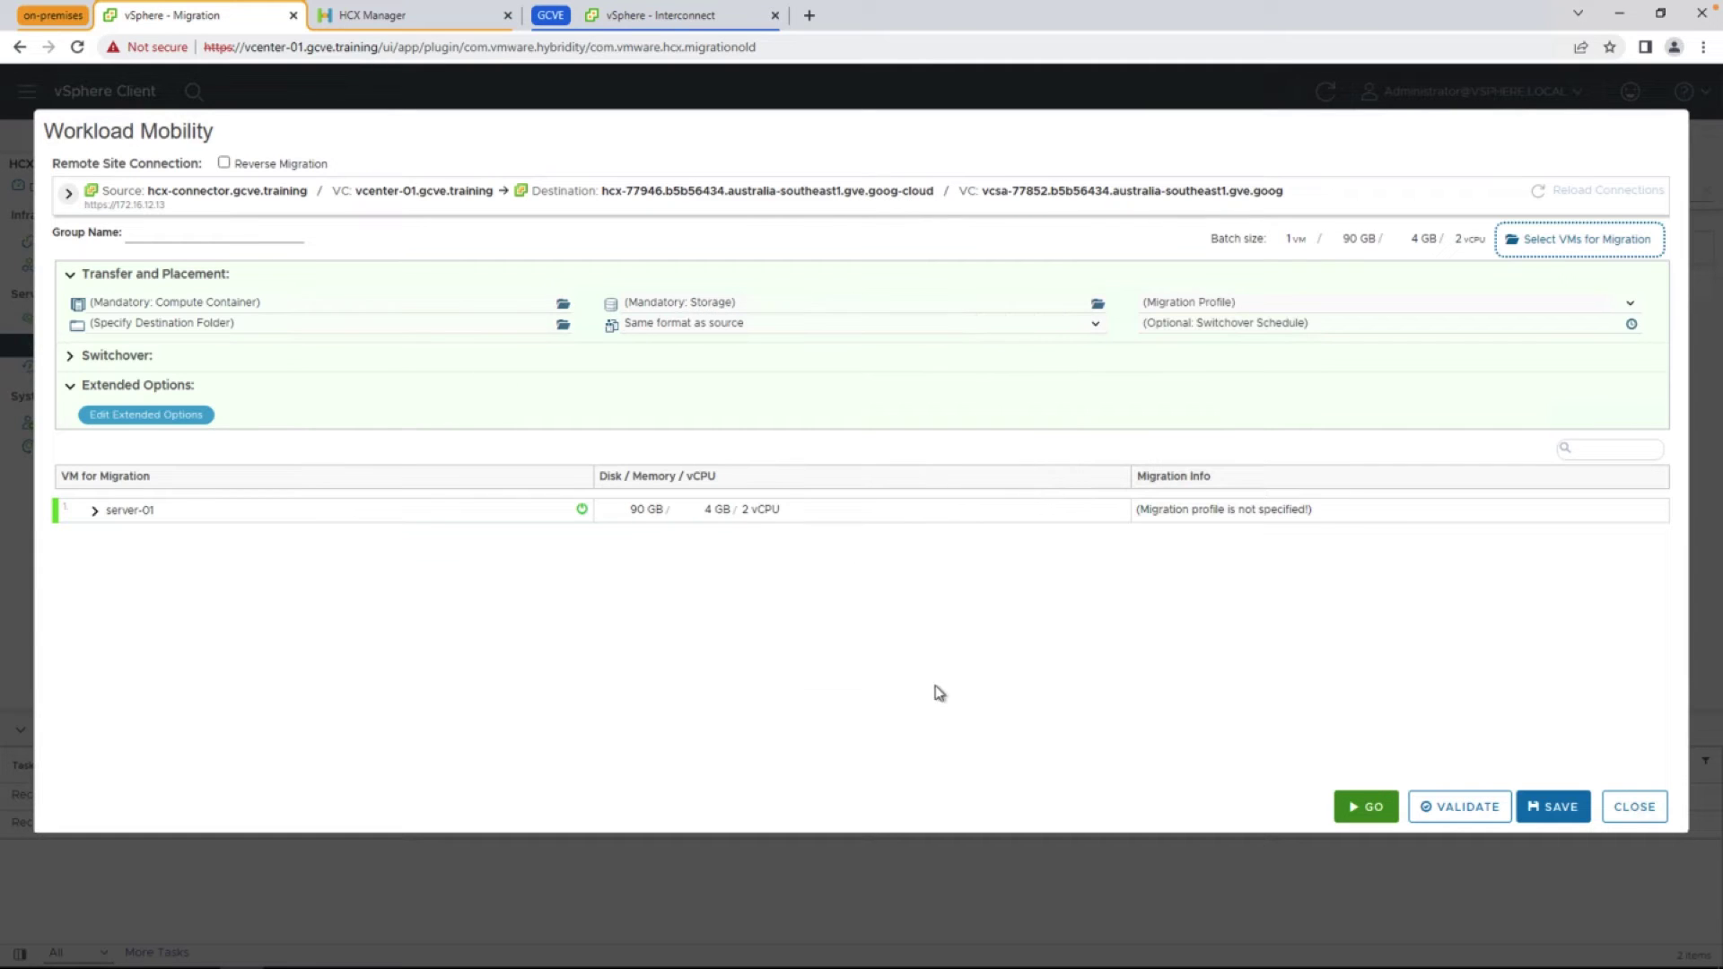
{"action": "left_click", "coordinate": [700, 305]}
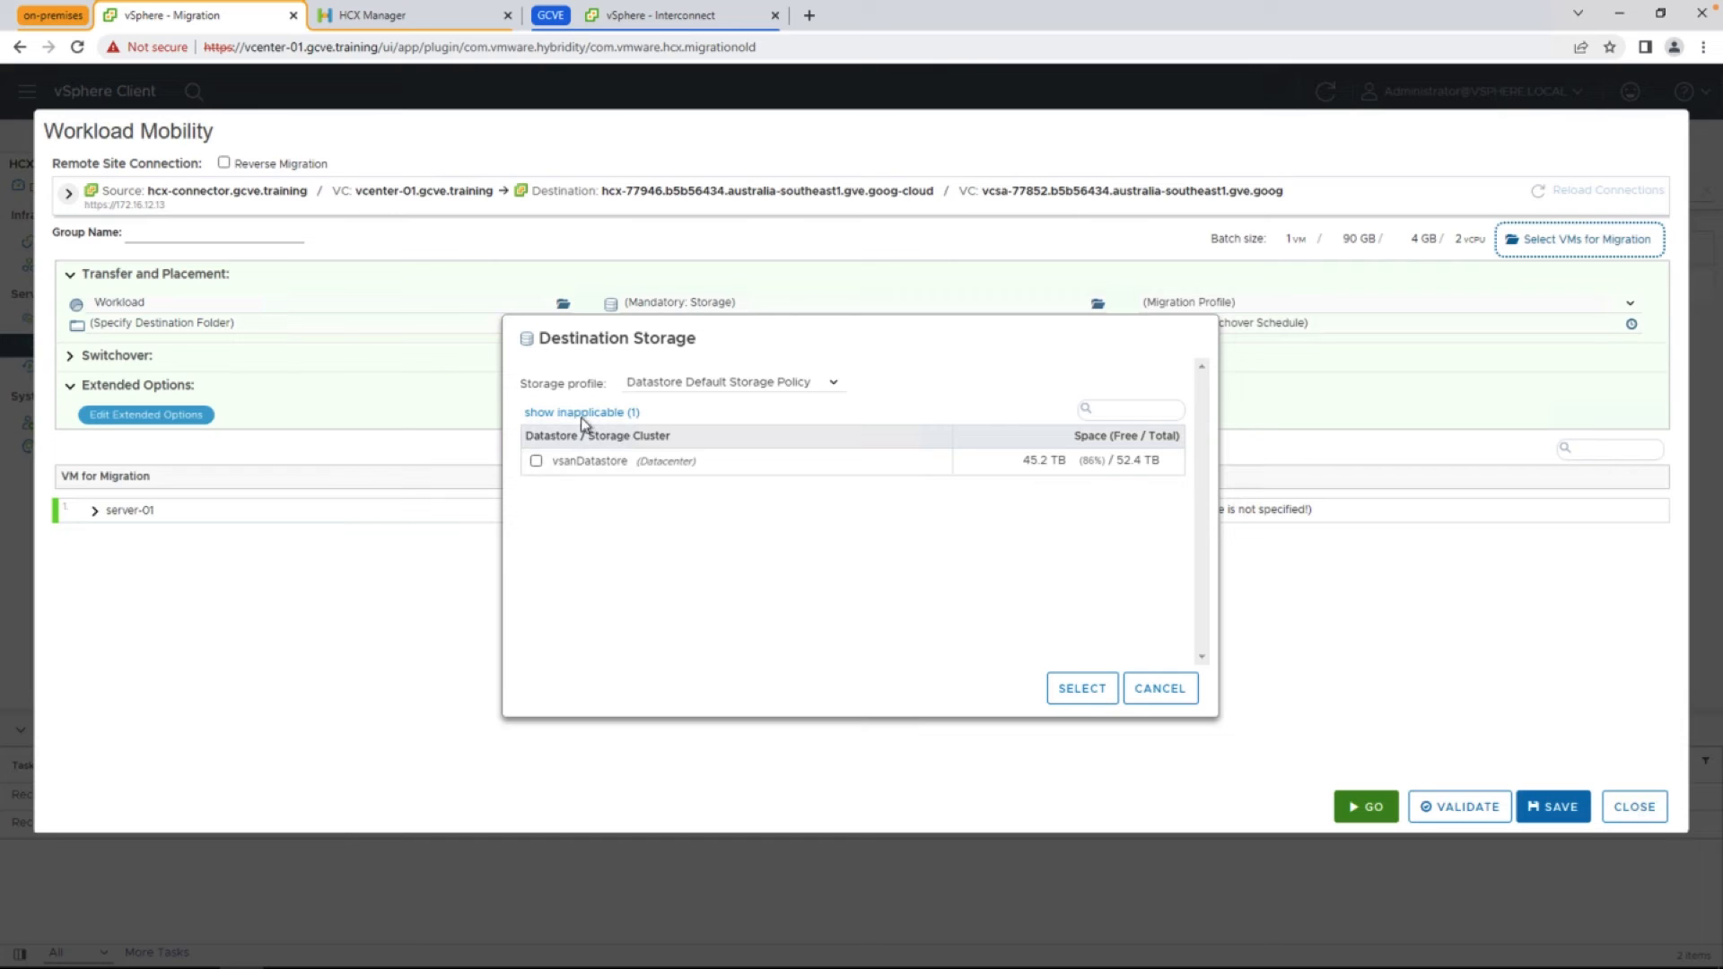
{"action": "left_click", "coordinate": [541, 461]}
{"action": "left_click", "coordinate": [1077, 688]}
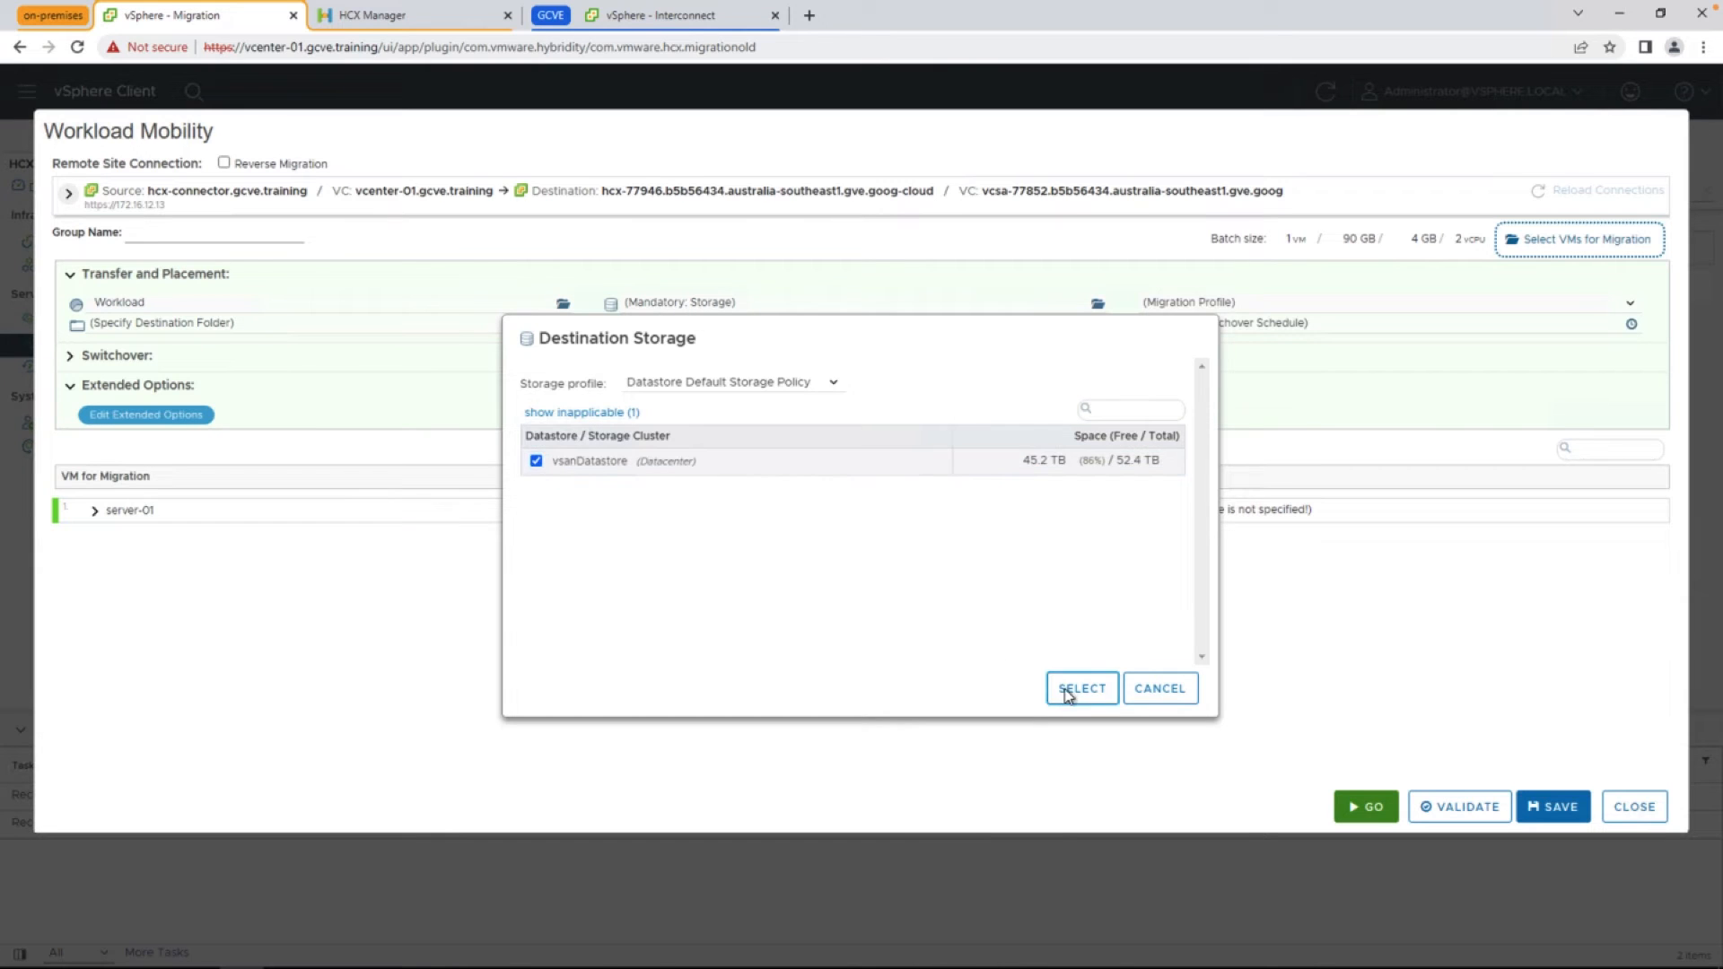
Choose vMotion profile, Workload VMs destination folder, and disk format same as source
{"action": "left_click", "coordinate": [1216, 304]}
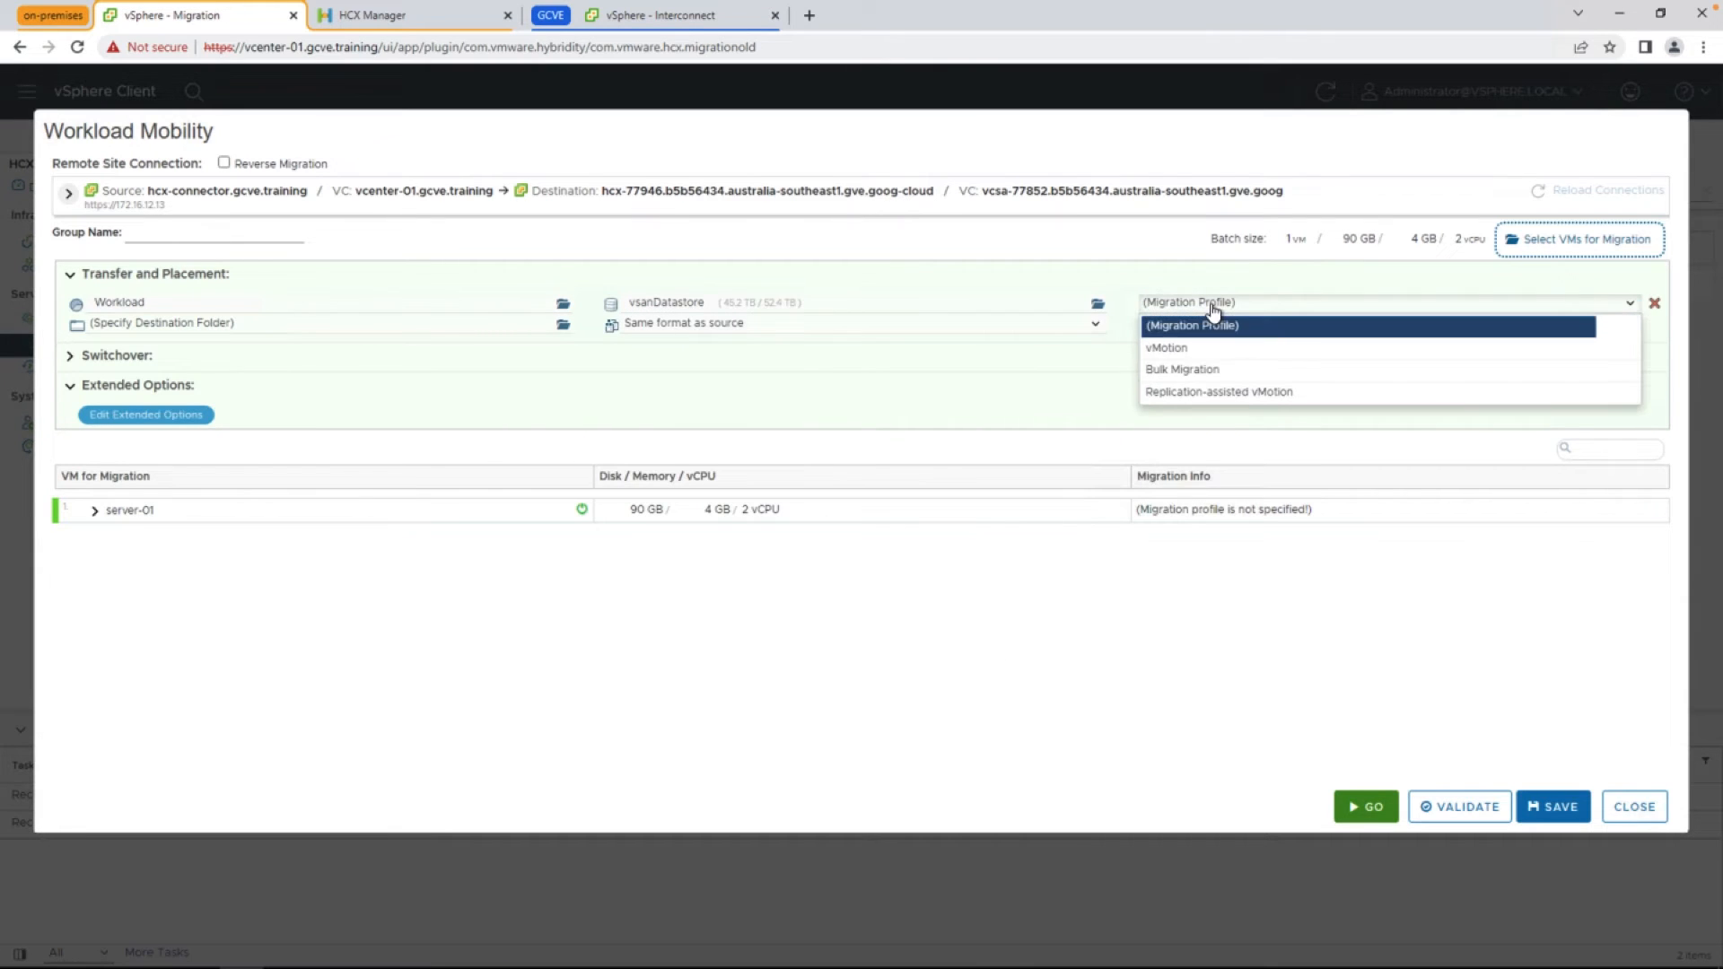
{"action": "left_click", "coordinate": [1199, 350]}
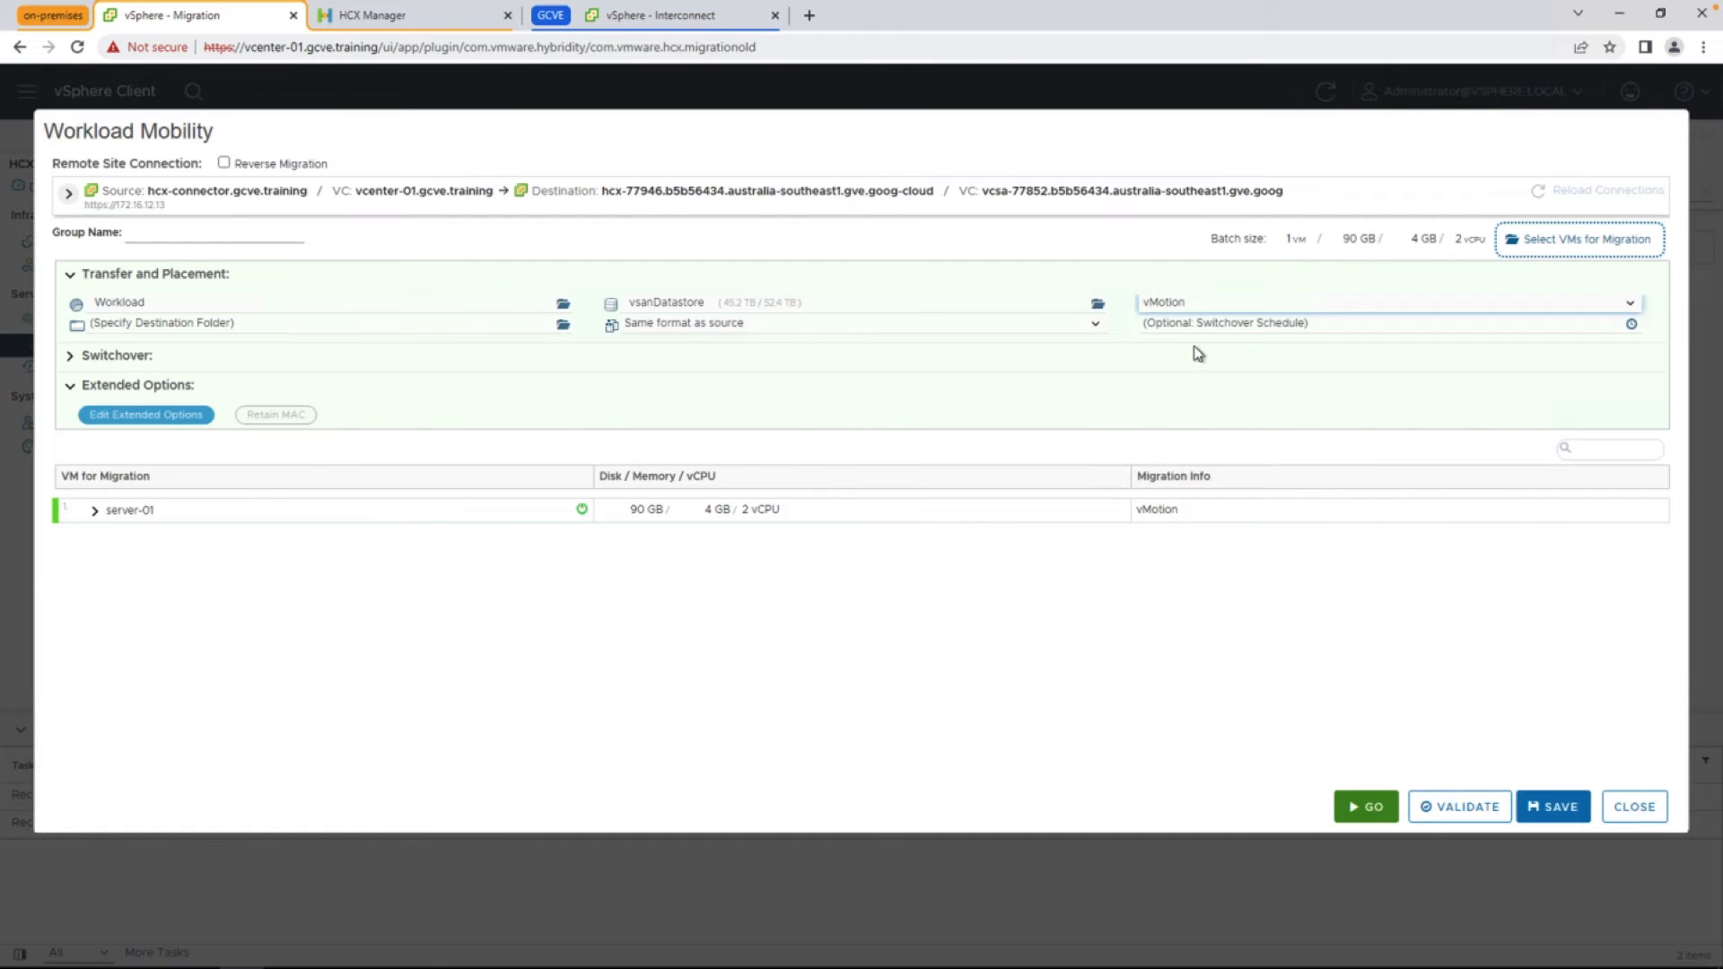
{"action": "left_click", "coordinate": [446, 335]}
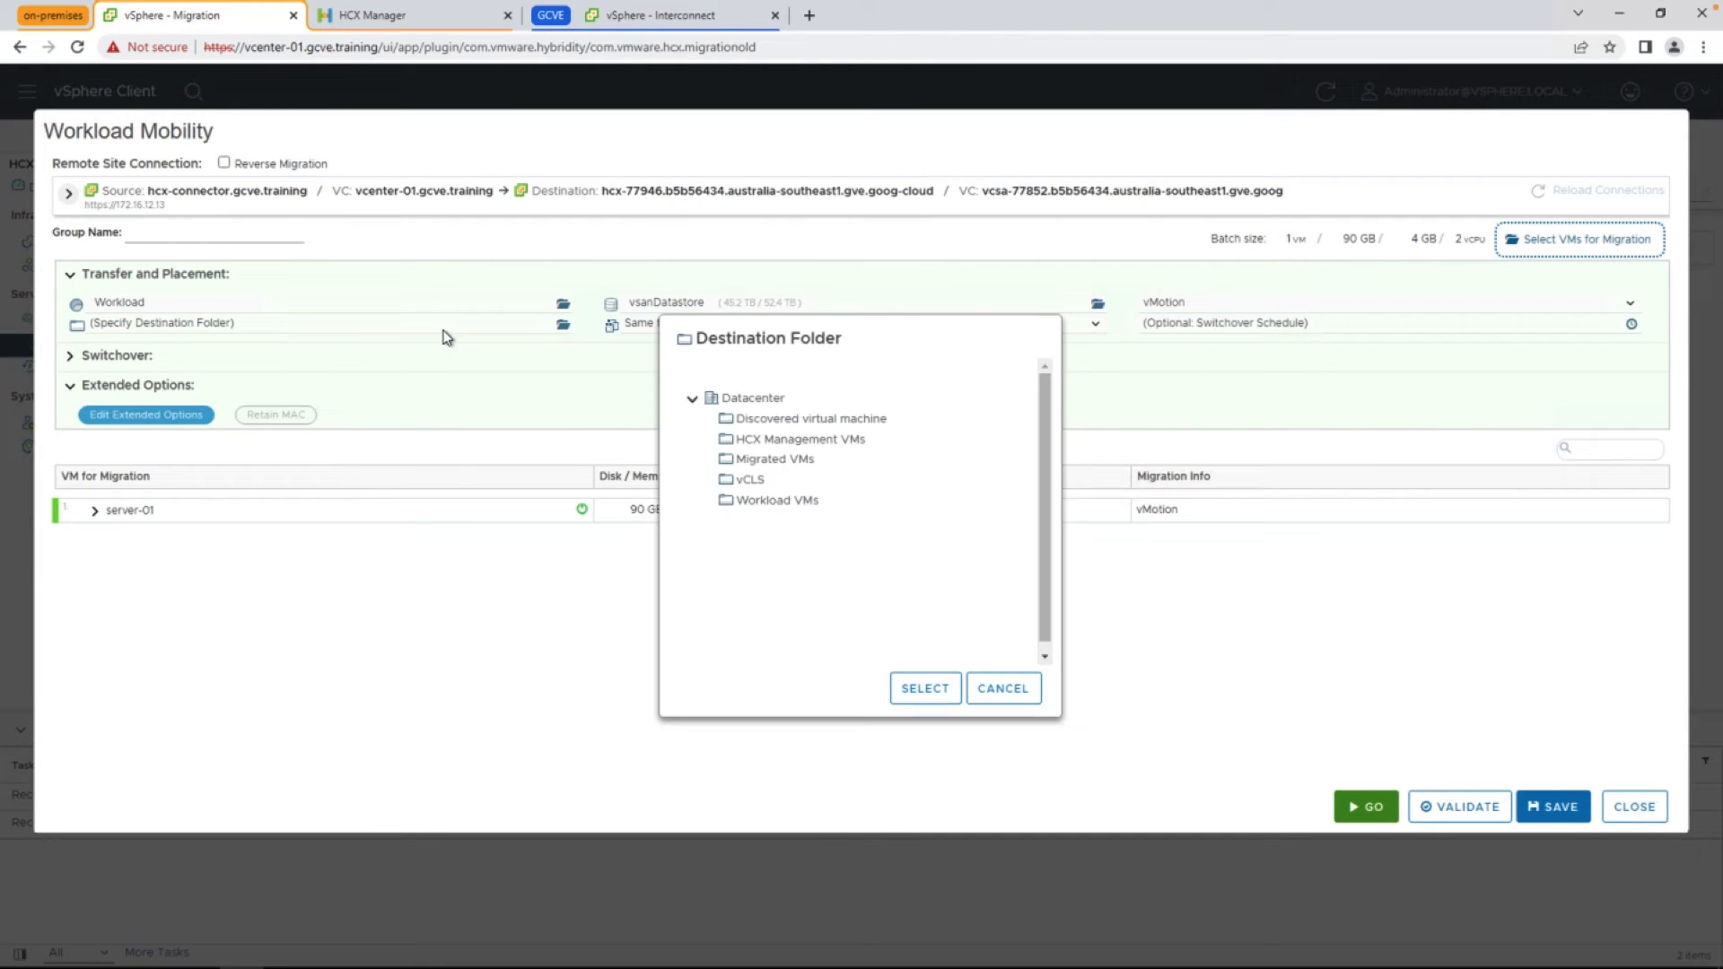
{"action": "left_click", "coordinate": [761, 499]}
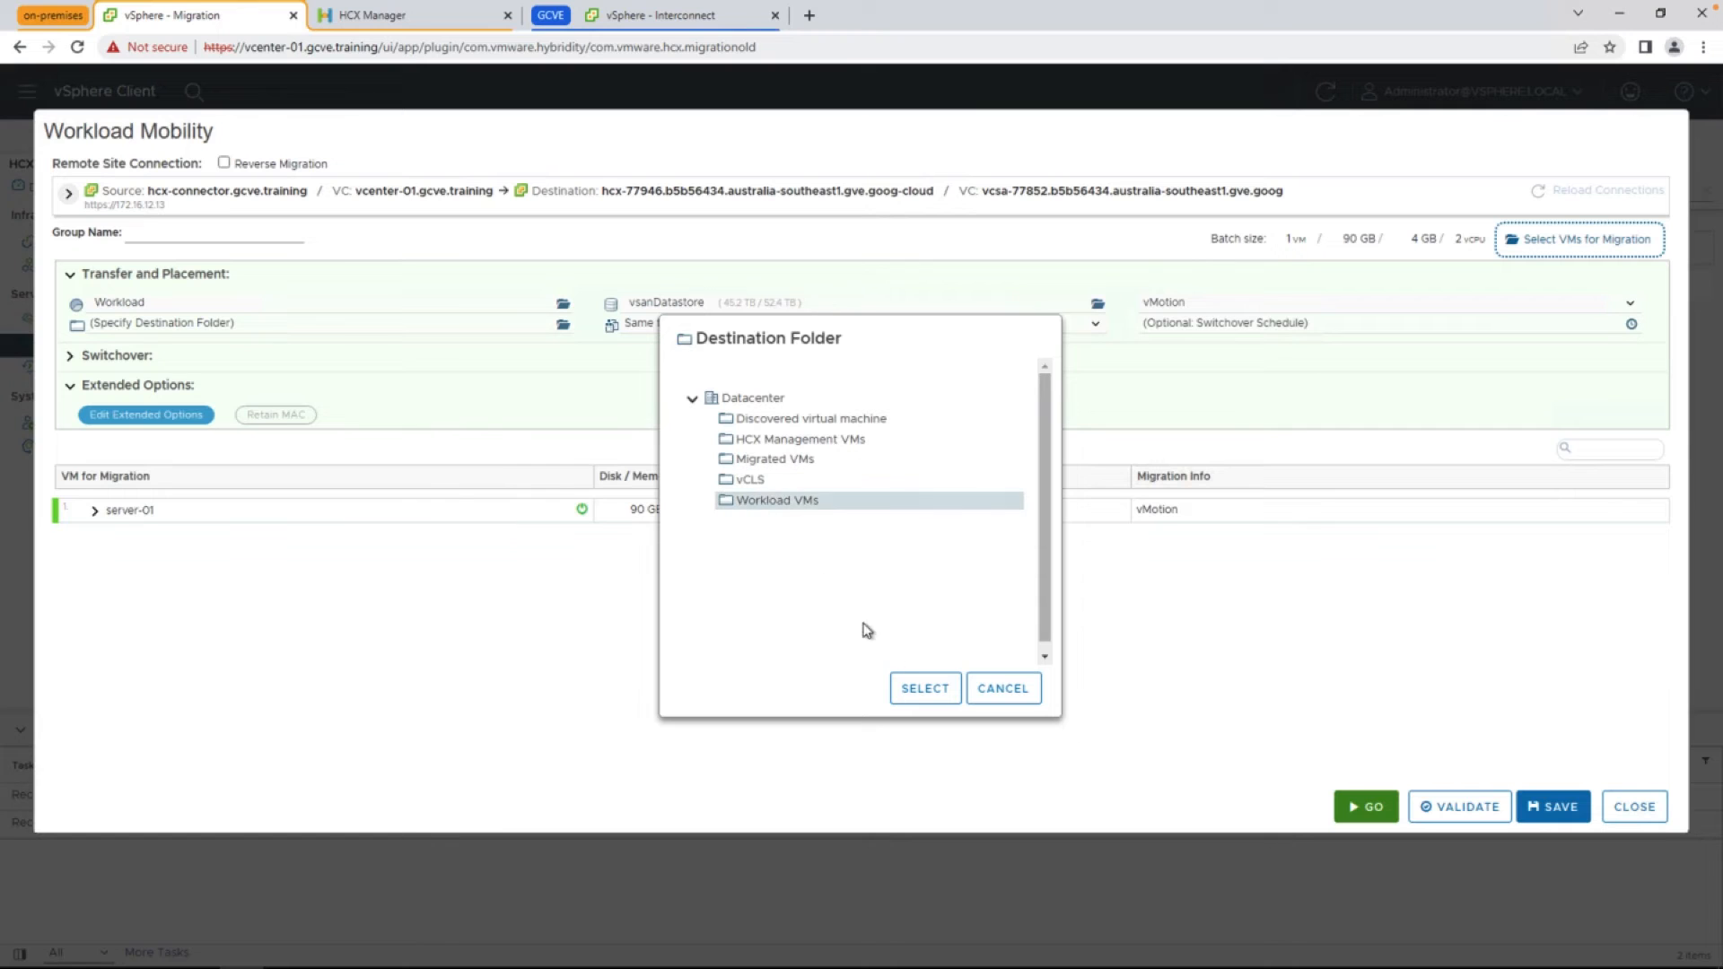
{"action": "left_click", "coordinate": [920, 690]}
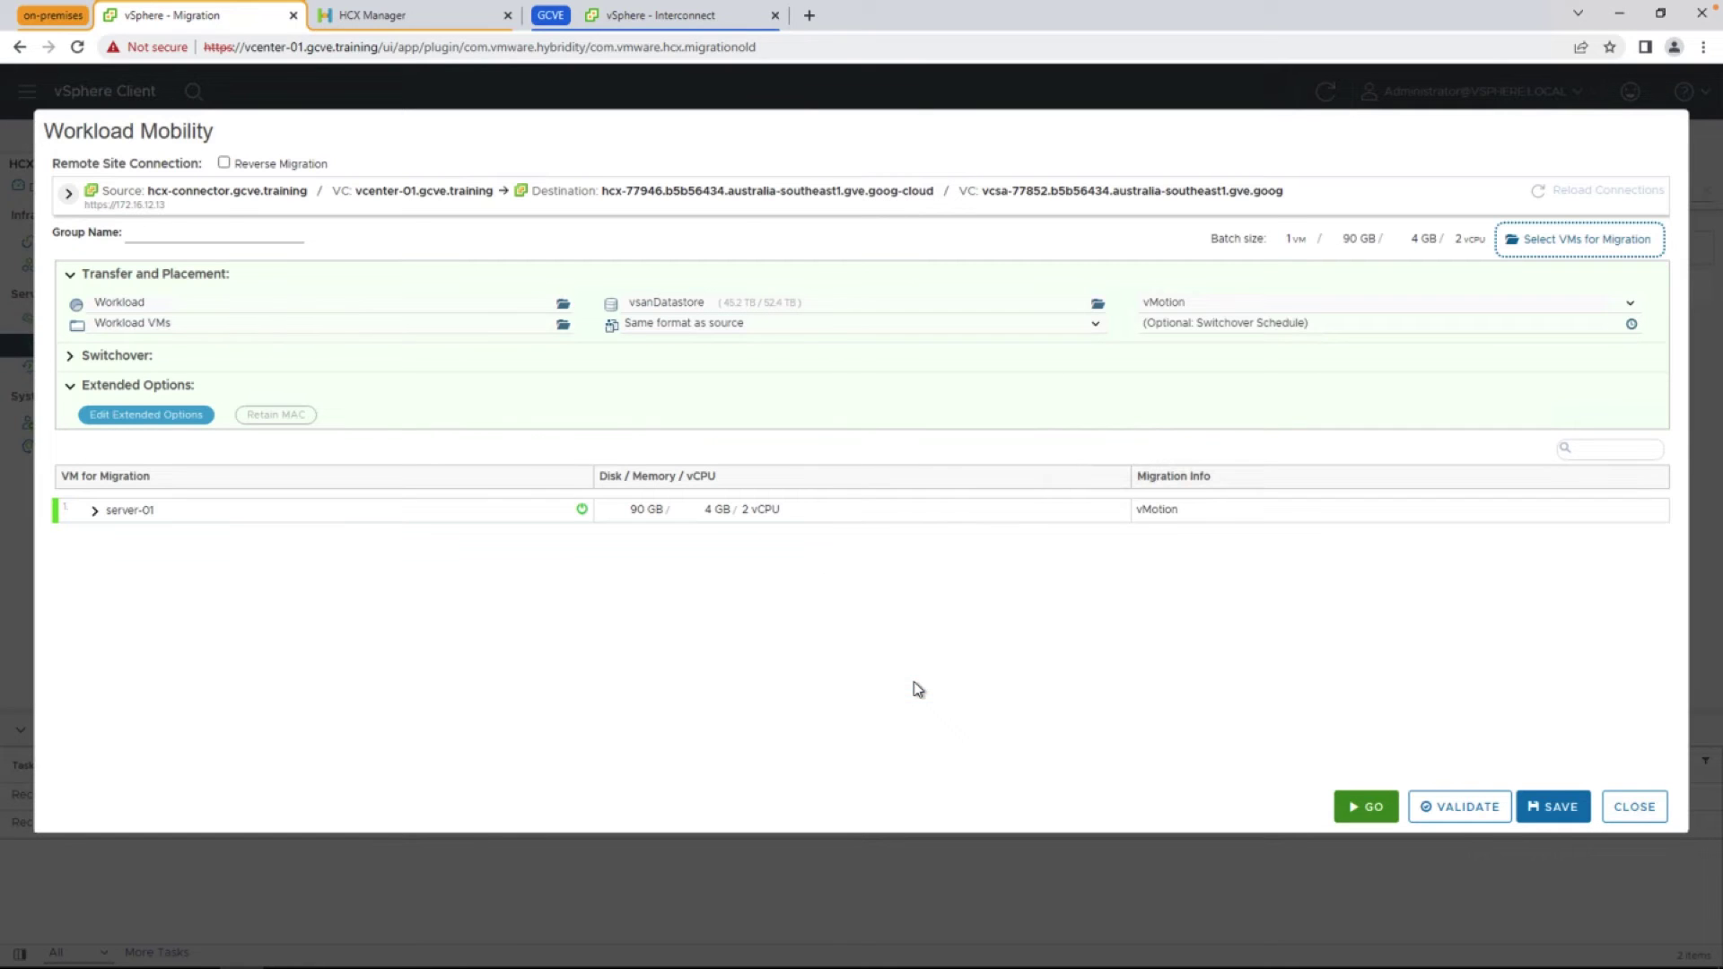
{"action": "left_click", "coordinate": [1036, 324]}
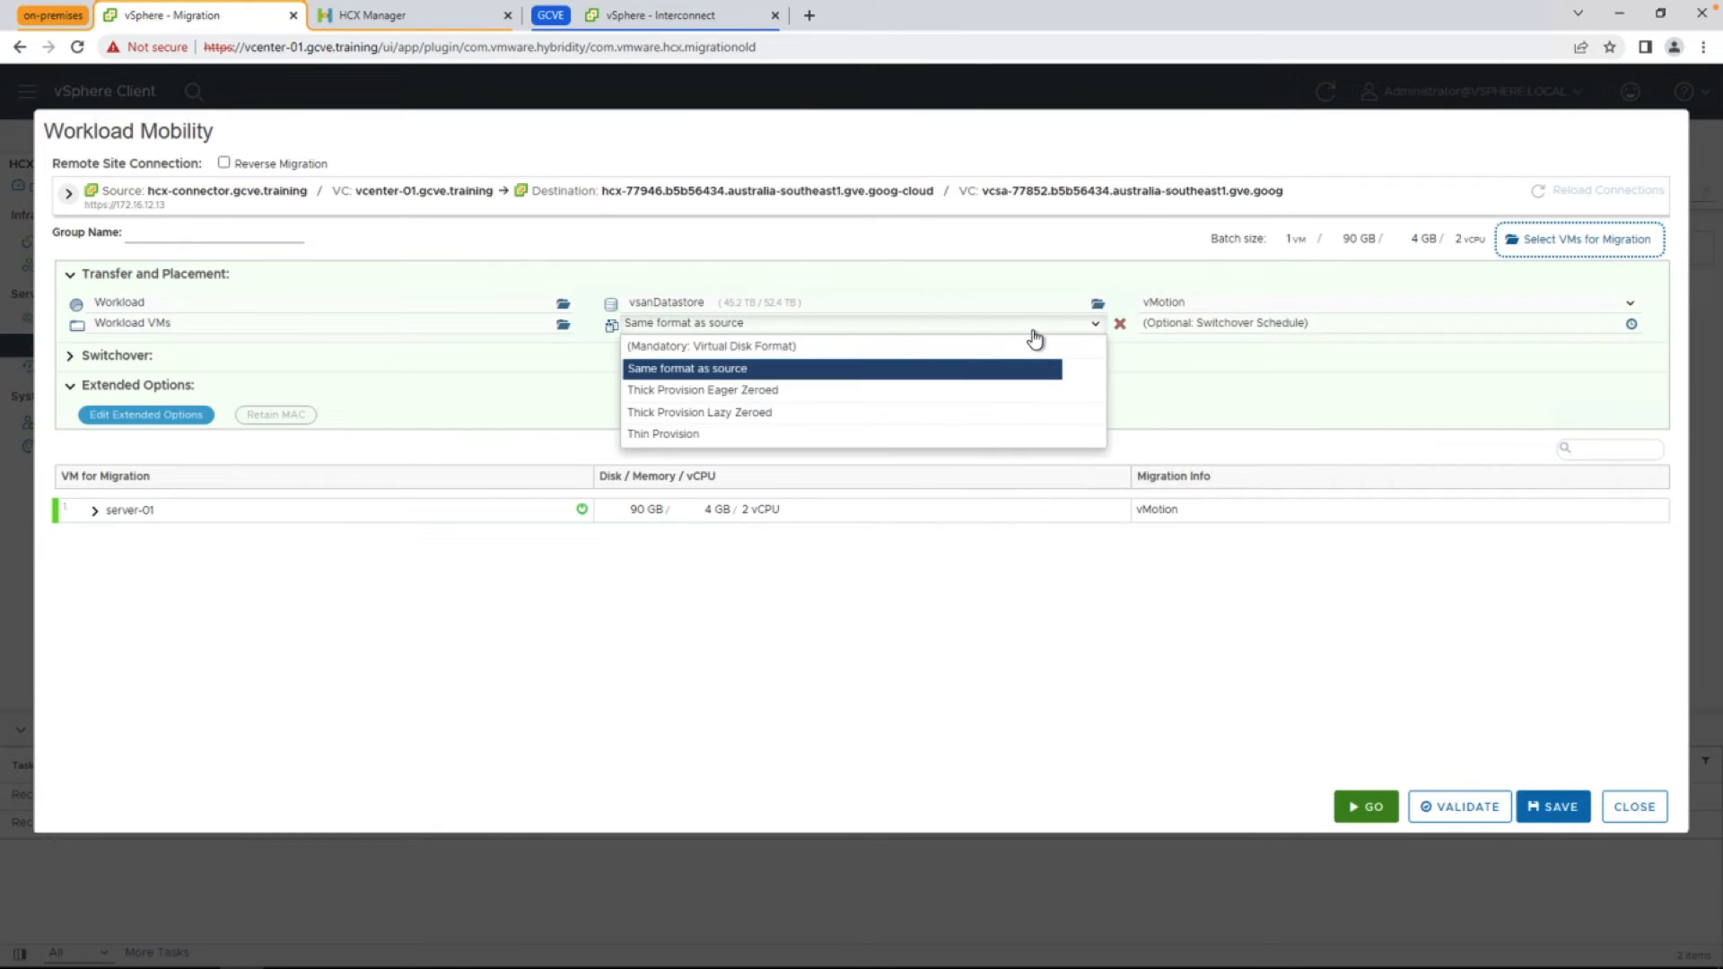
{"action": "left_click", "coordinate": [1035, 334]}
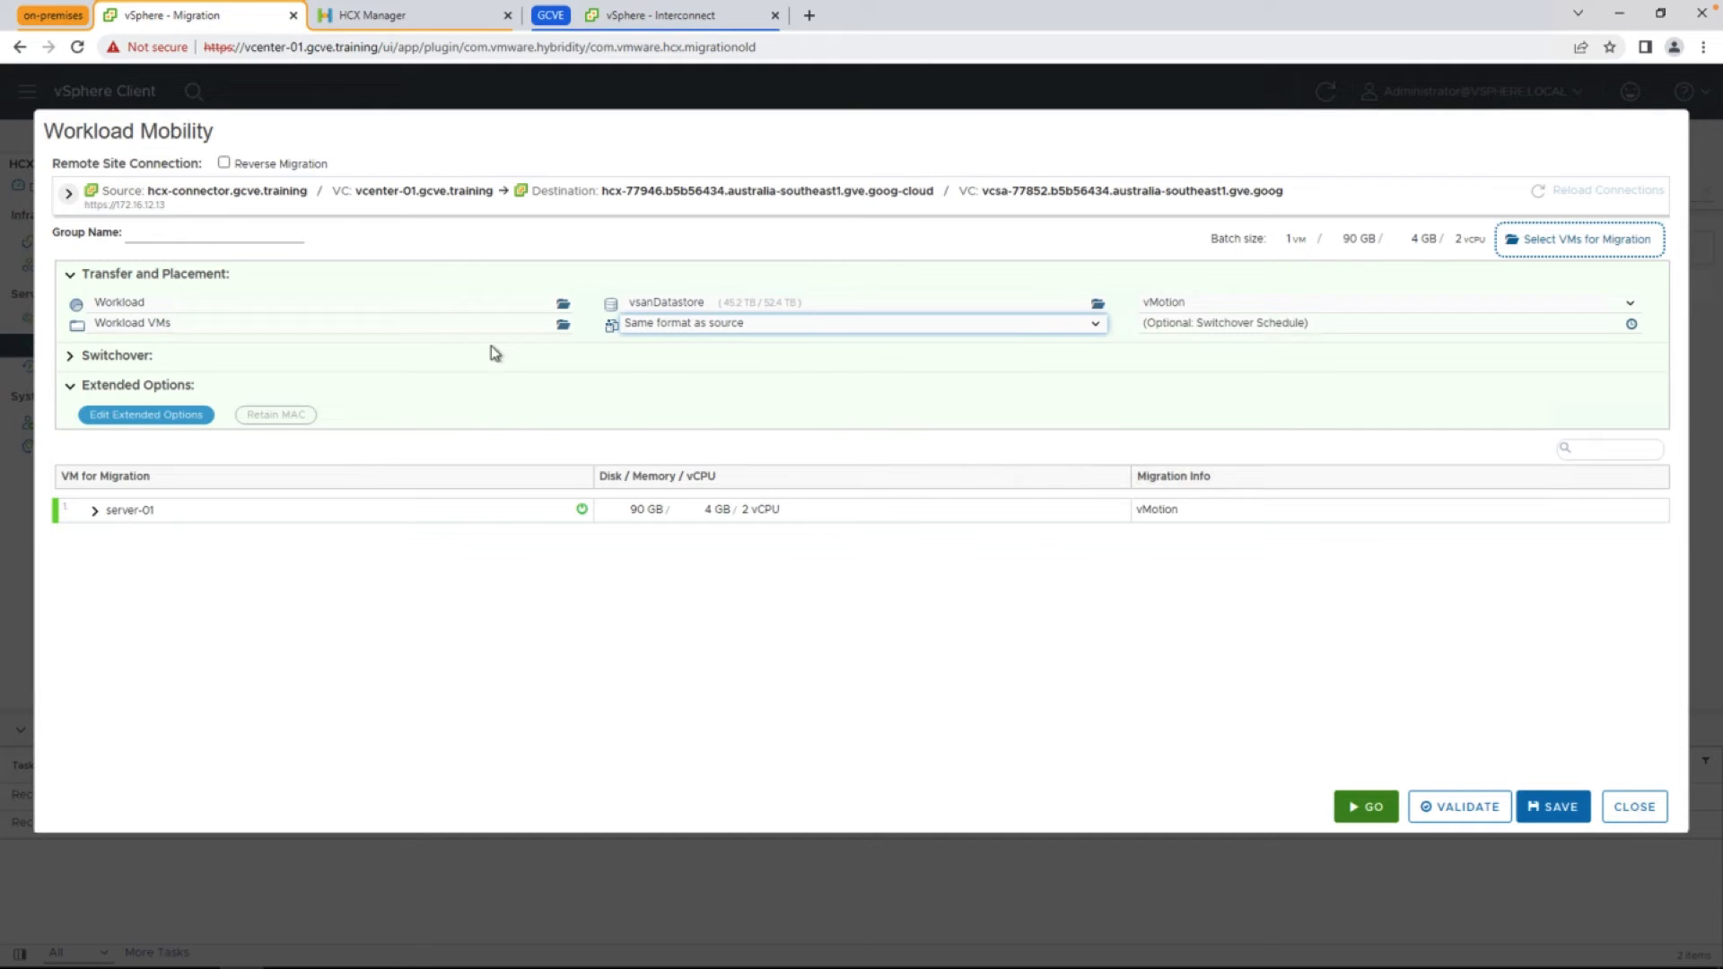
Review the switchover schedule settings and leave them unchanged
{"action": "left_click", "coordinate": [71, 356]}
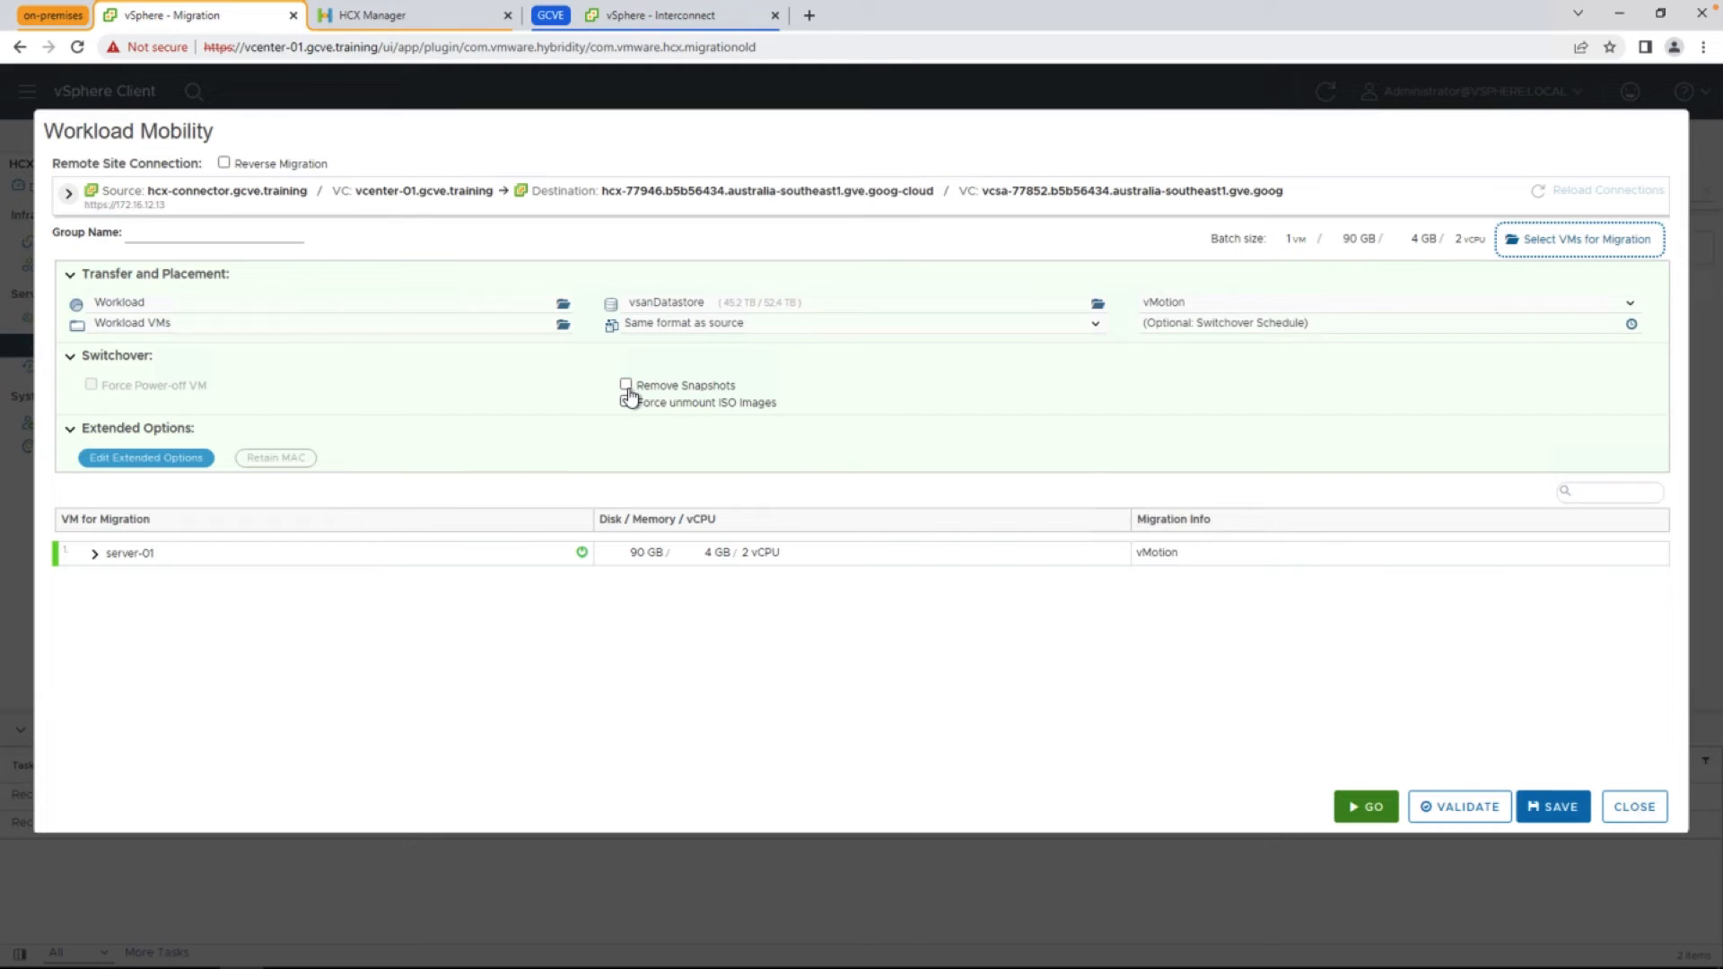
{"action": "left_click", "coordinate": [1190, 325]}
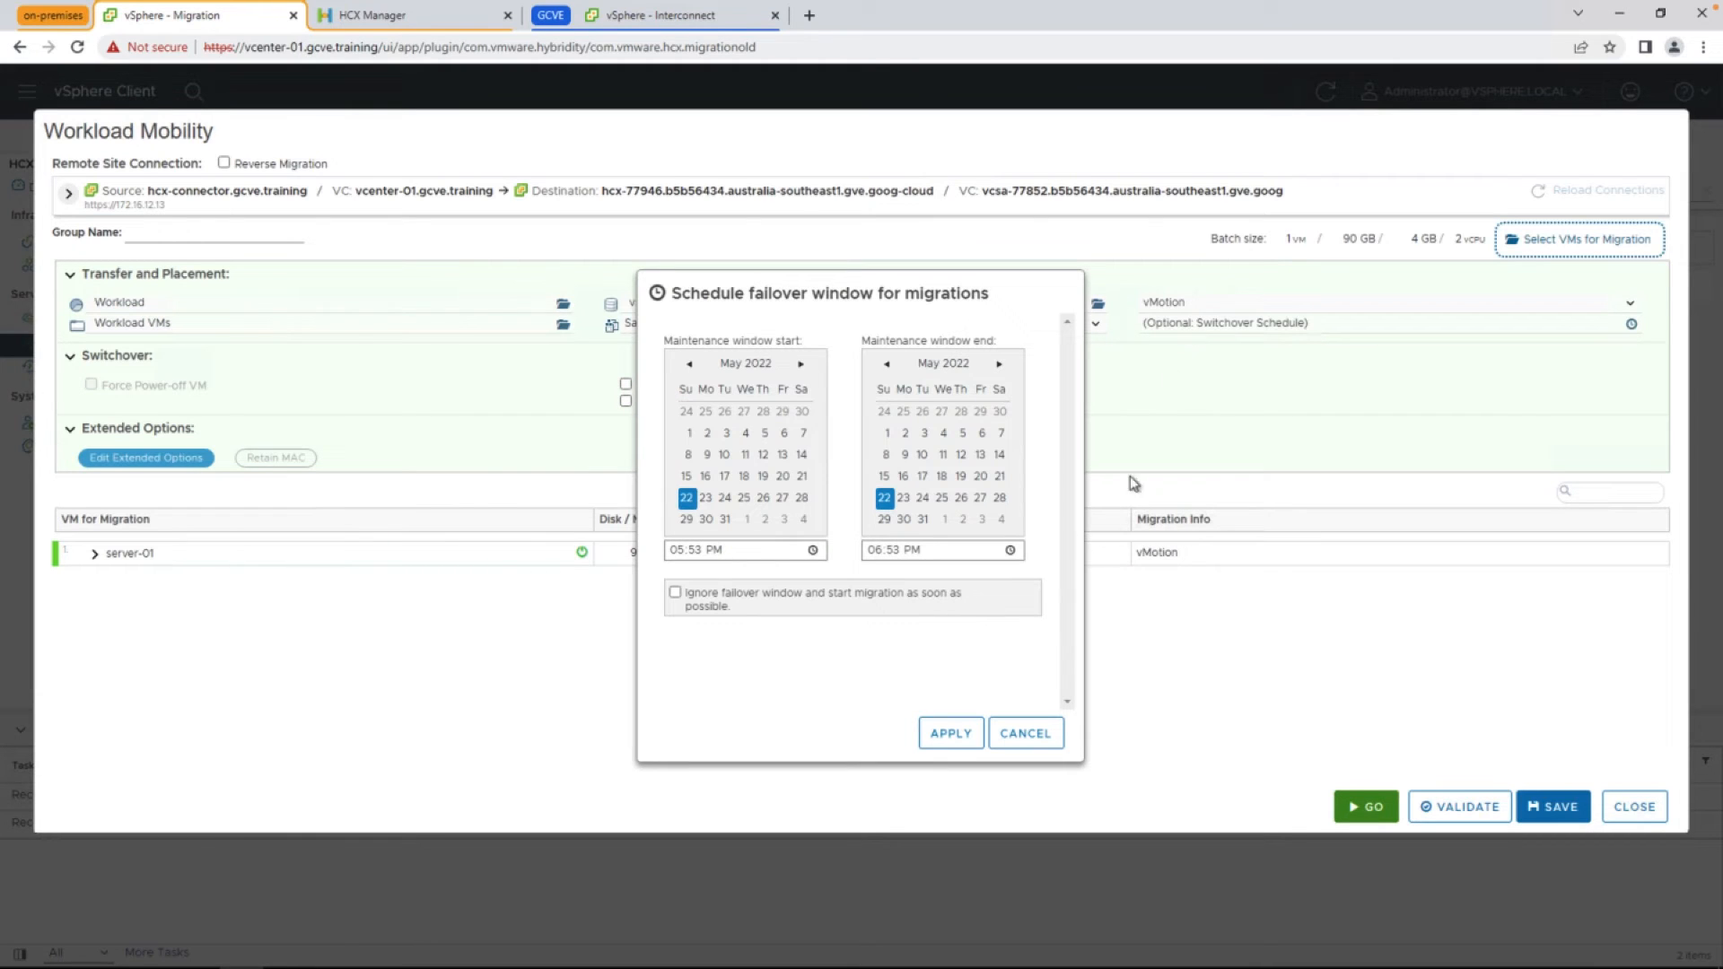
{"action": "left_click", "coordinate": [1026, 732]}
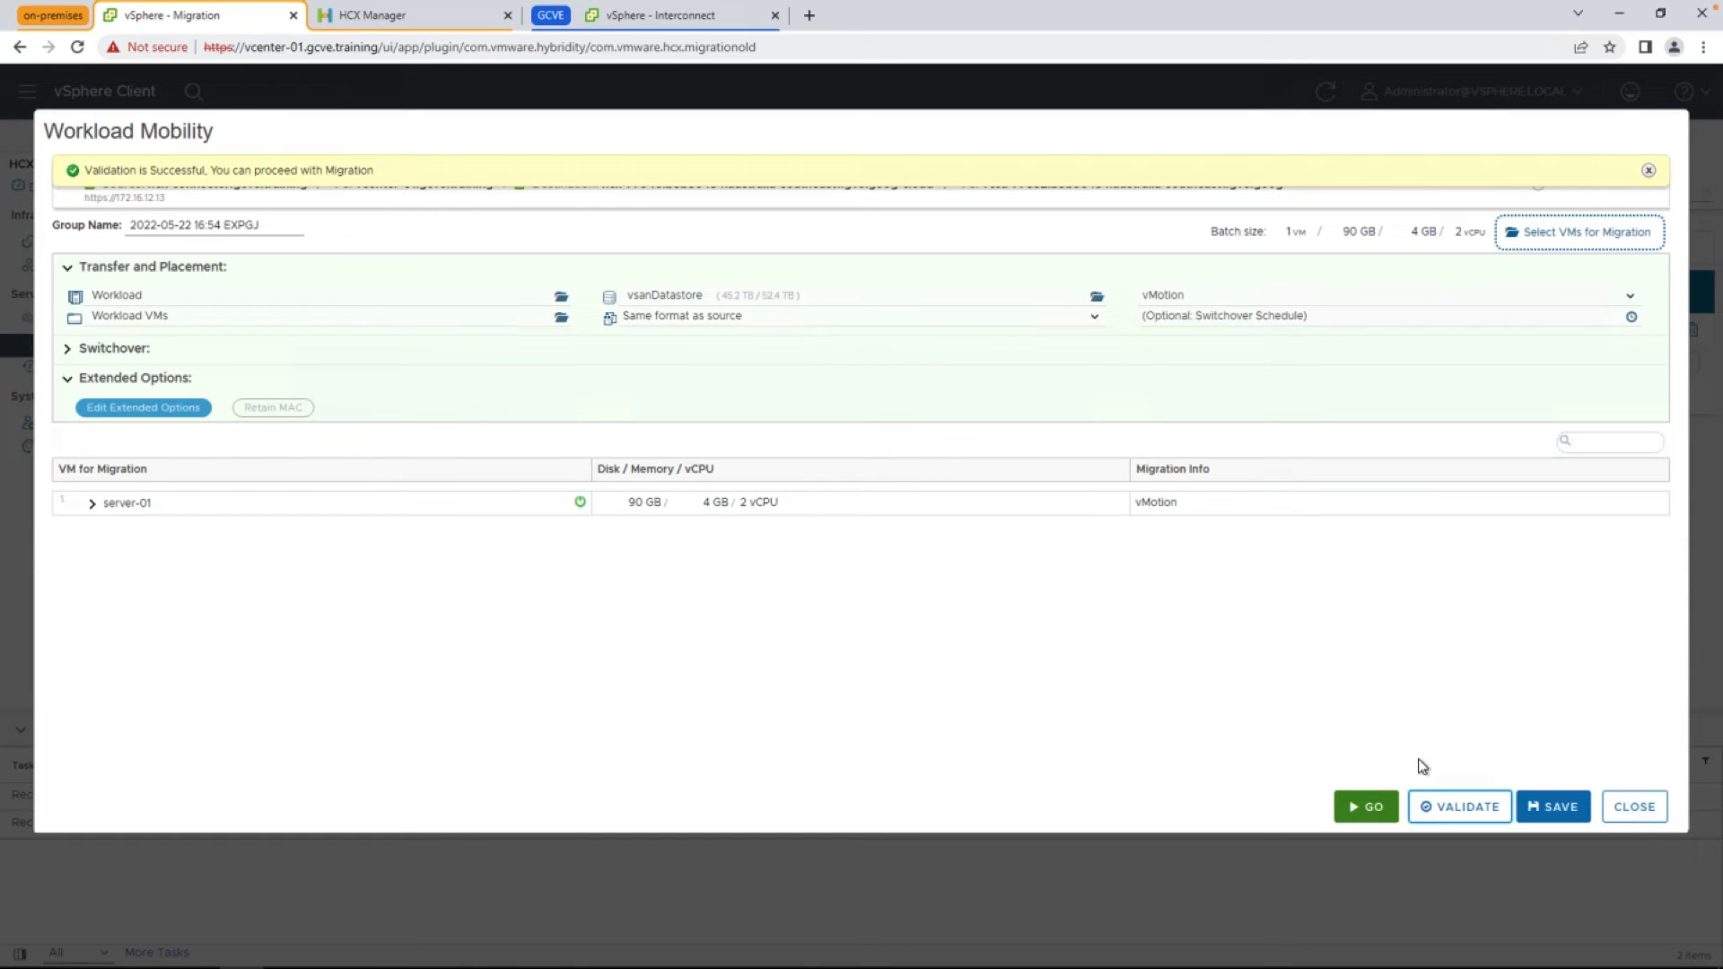
Launch the server-01 migration and expand its group to watch progress
{"action": "left_click", "coordinate": [1366, 807]}
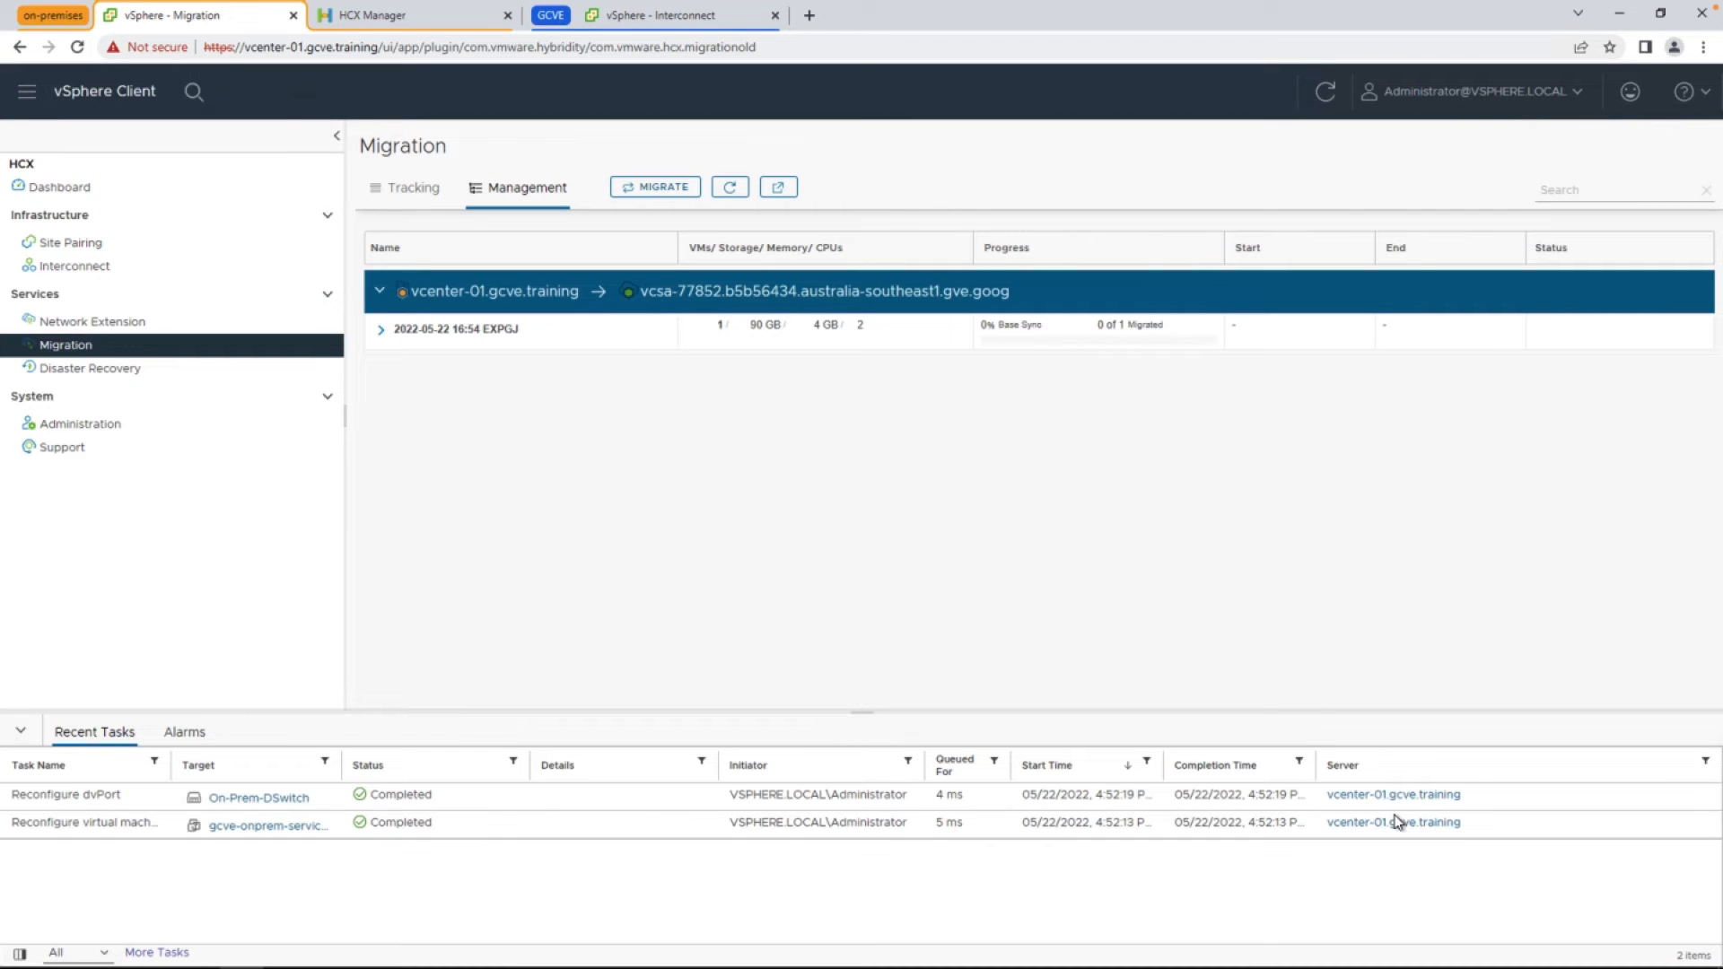
{"action": "mouse_move", "coordinate": [943, 328]}
{"action": "left_click", "coordinate": [381, 331]}
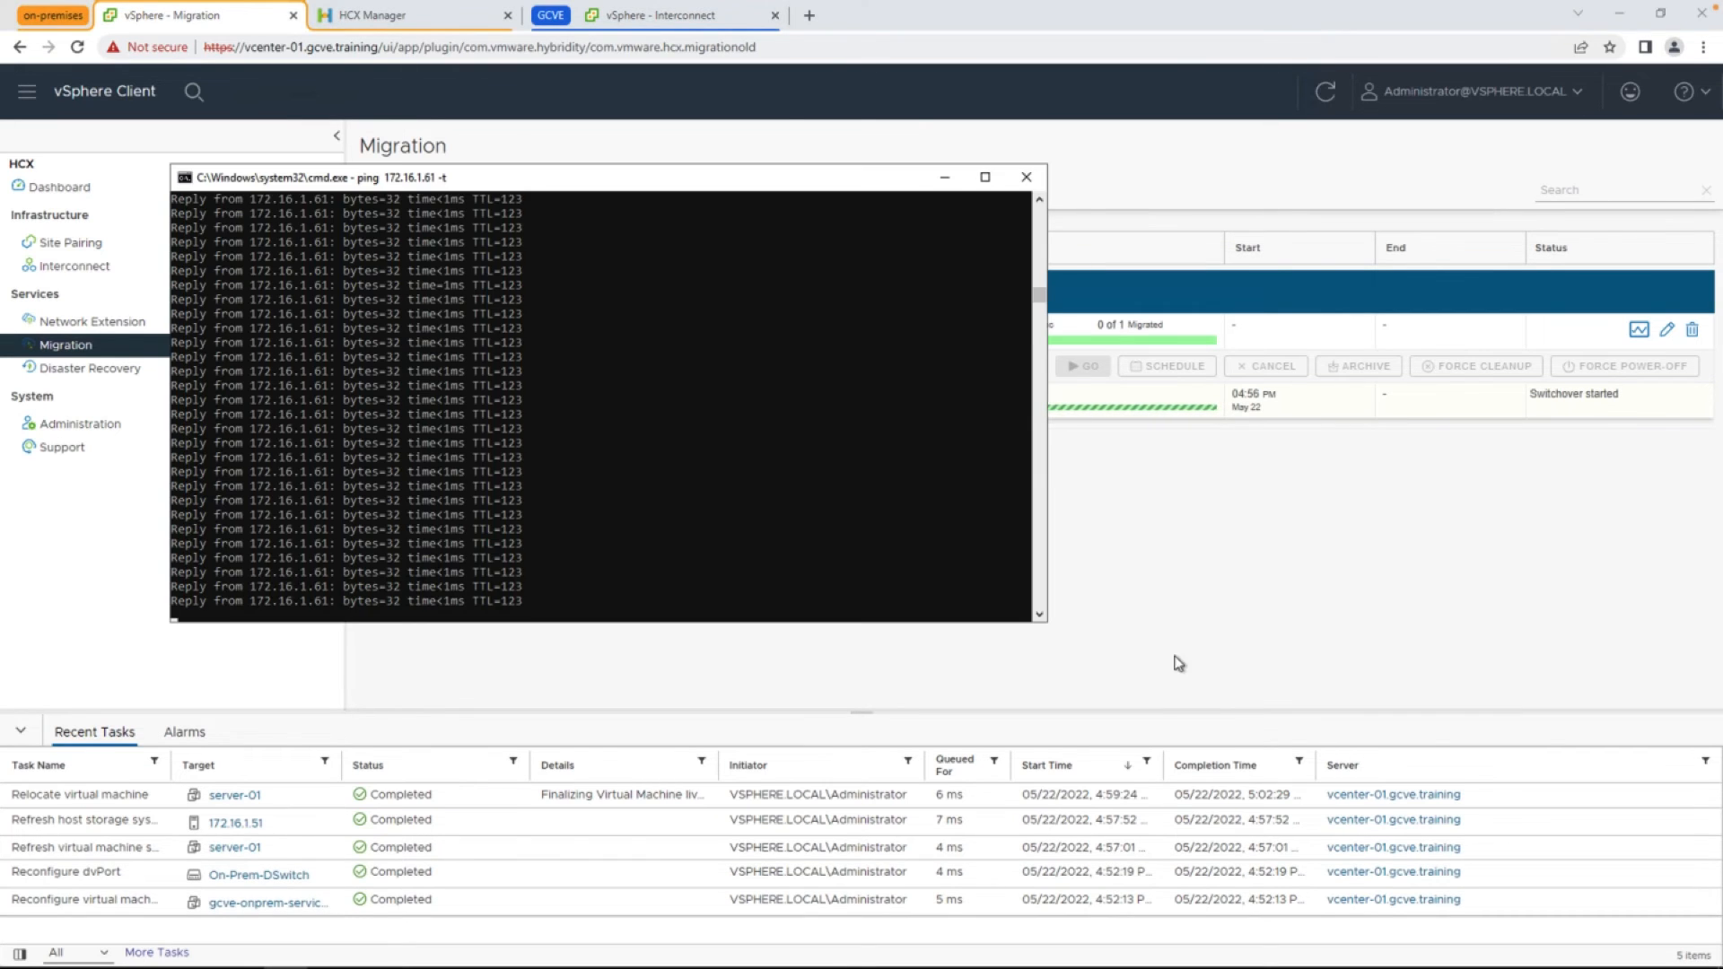
Stop the continuous ping showing 571 of 572 replies, then return to the migration page
{"action": "left_click_drag", "start_coordinate": [661, 189], "coordinate": [559, 143]}
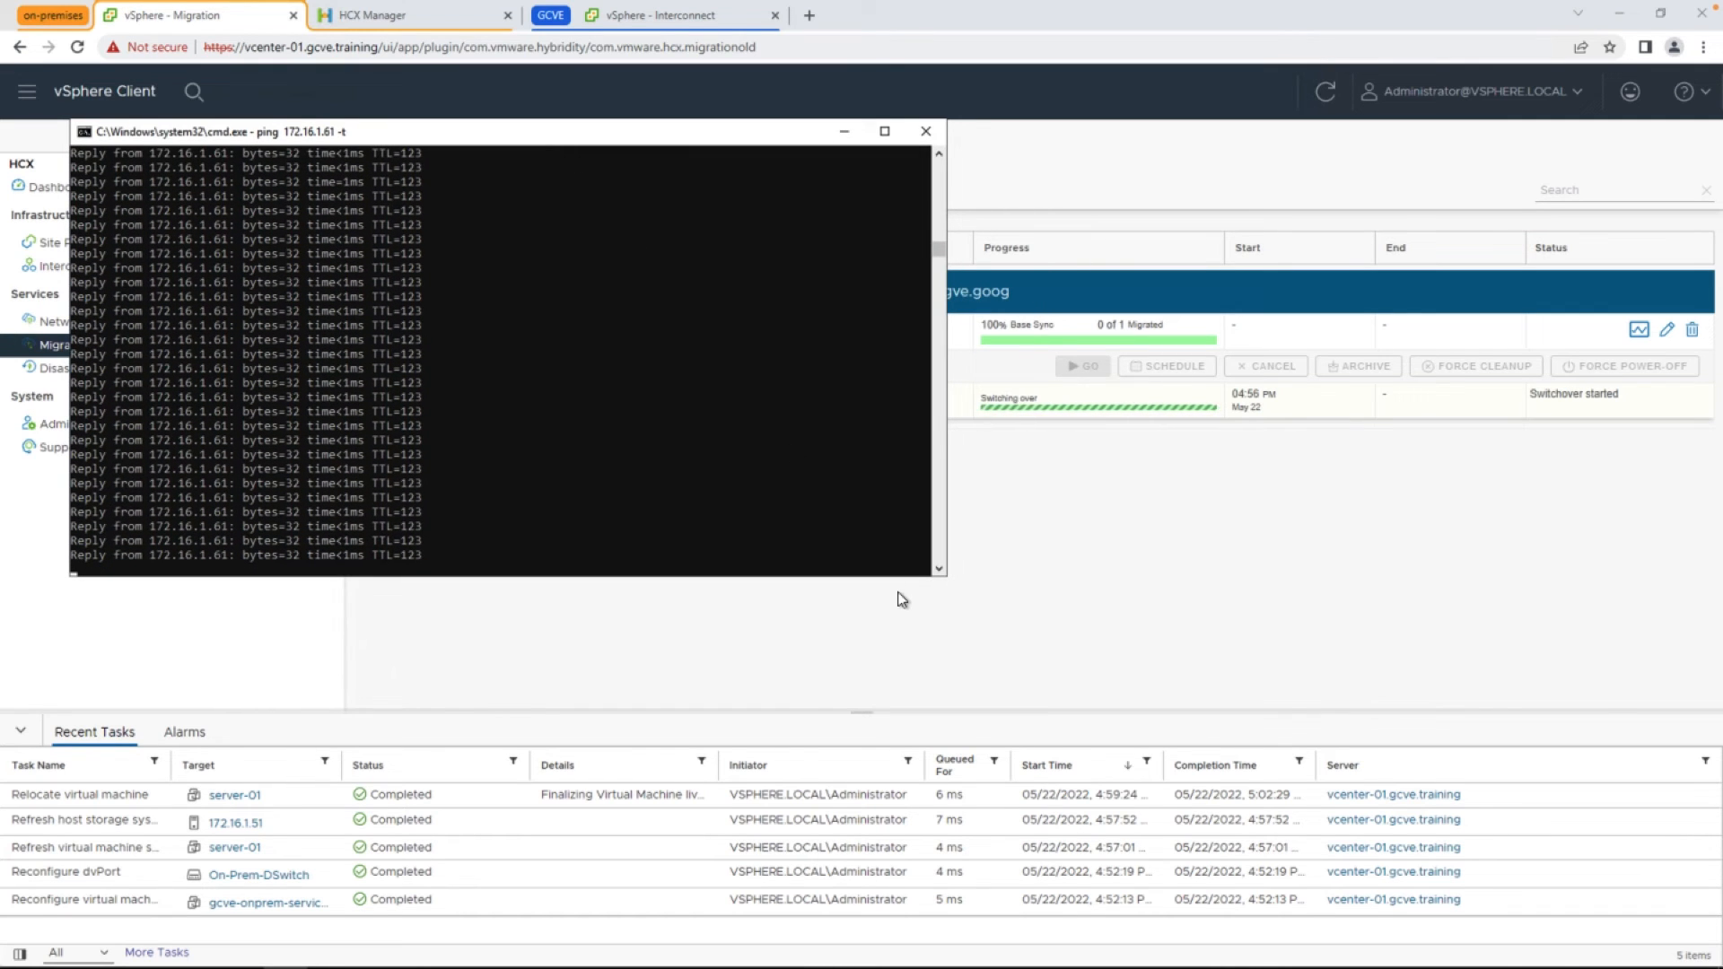
{"action": "left_click_drag", "start_coordinate": [940, 573], "coordinate": [536, 573]}
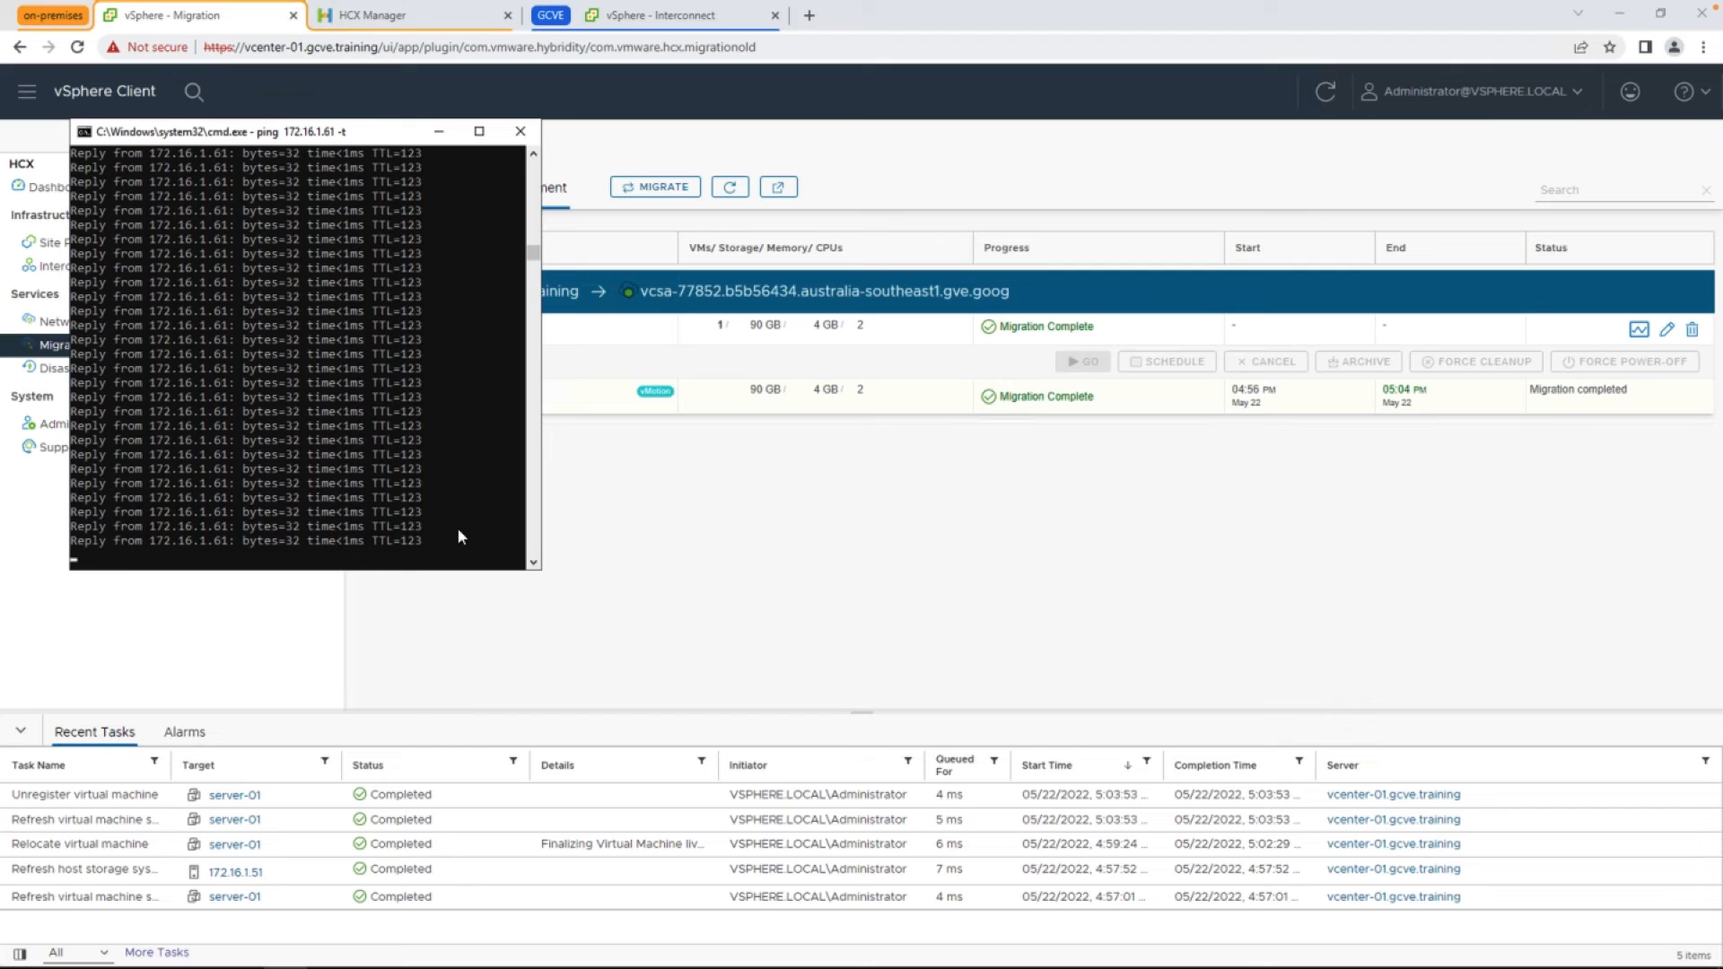
{"action": "key", "text": "ctrl+c"}
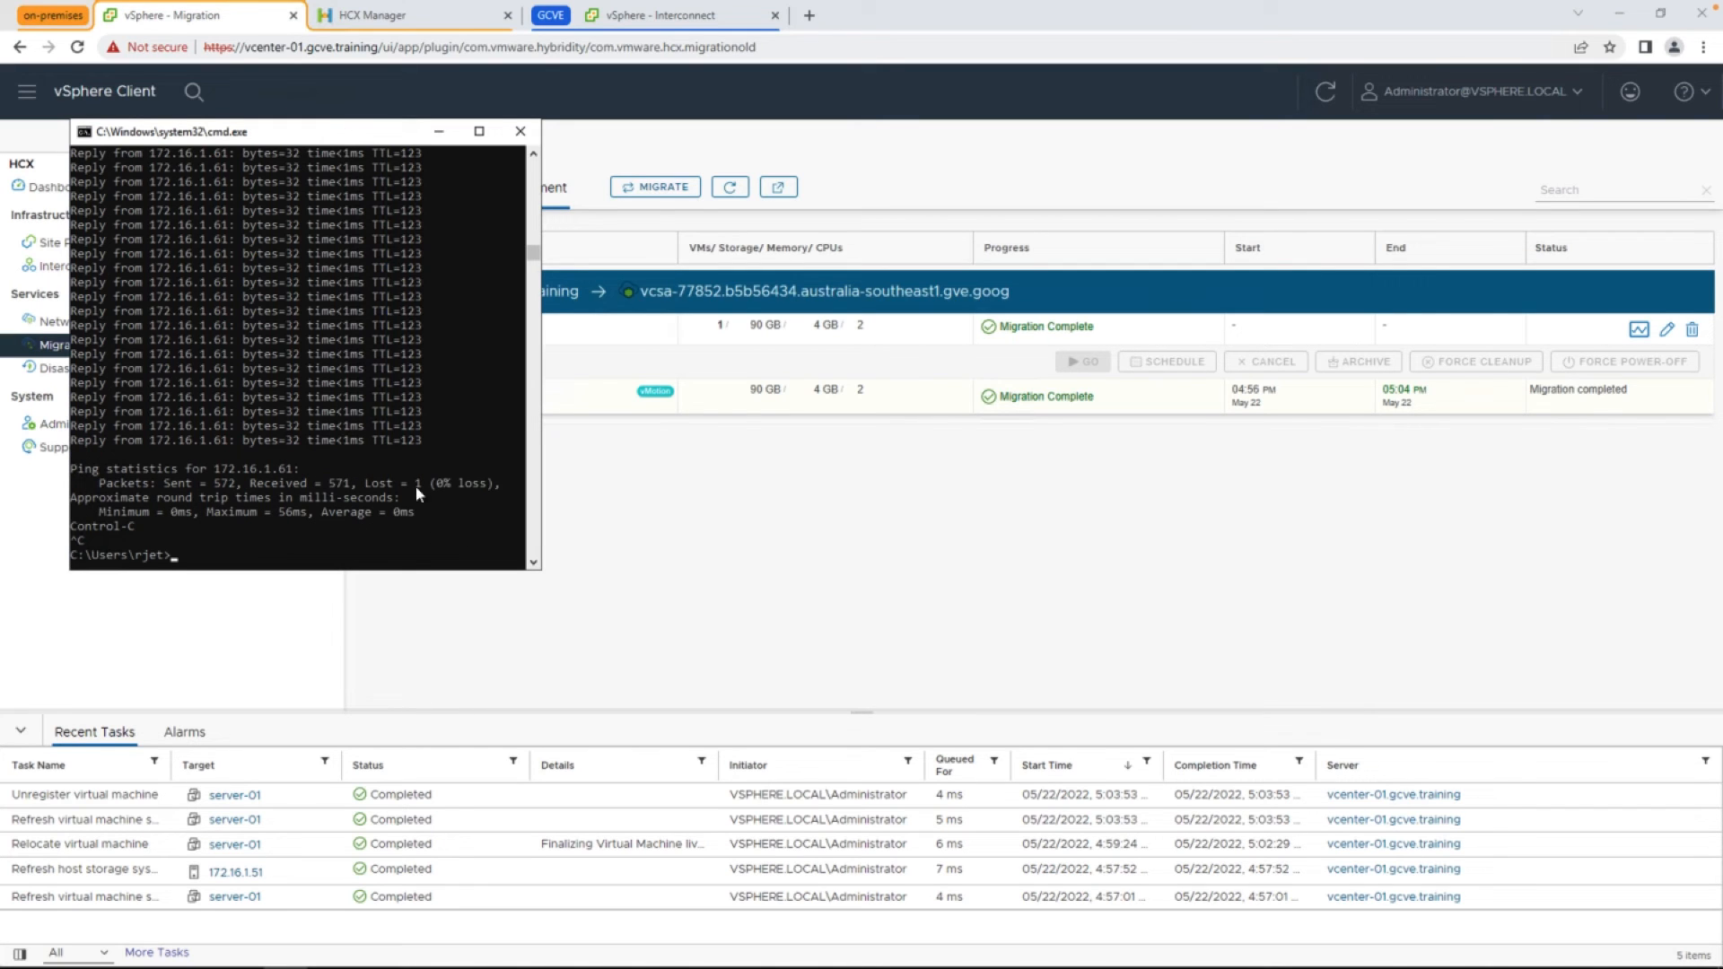
{"action": "left_click_drag", "start_coordinate": [417, 486], "coordinate": [428, 485]}
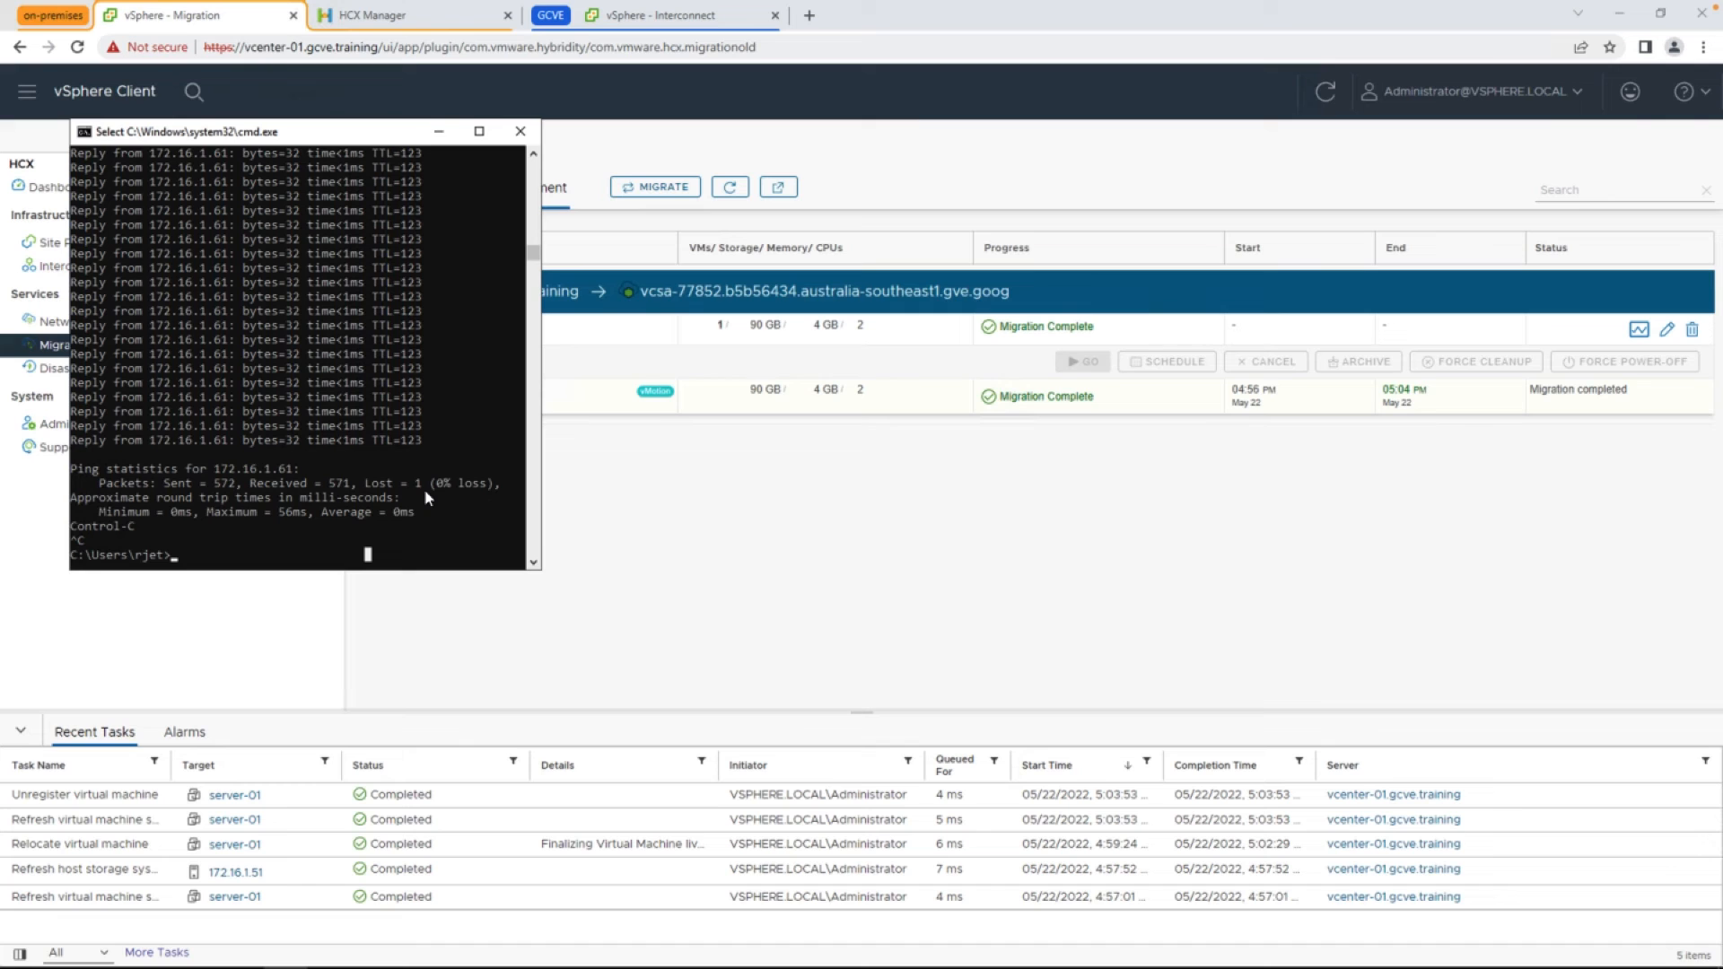
{"action": "left_click", "coordinate": [653, 493]}
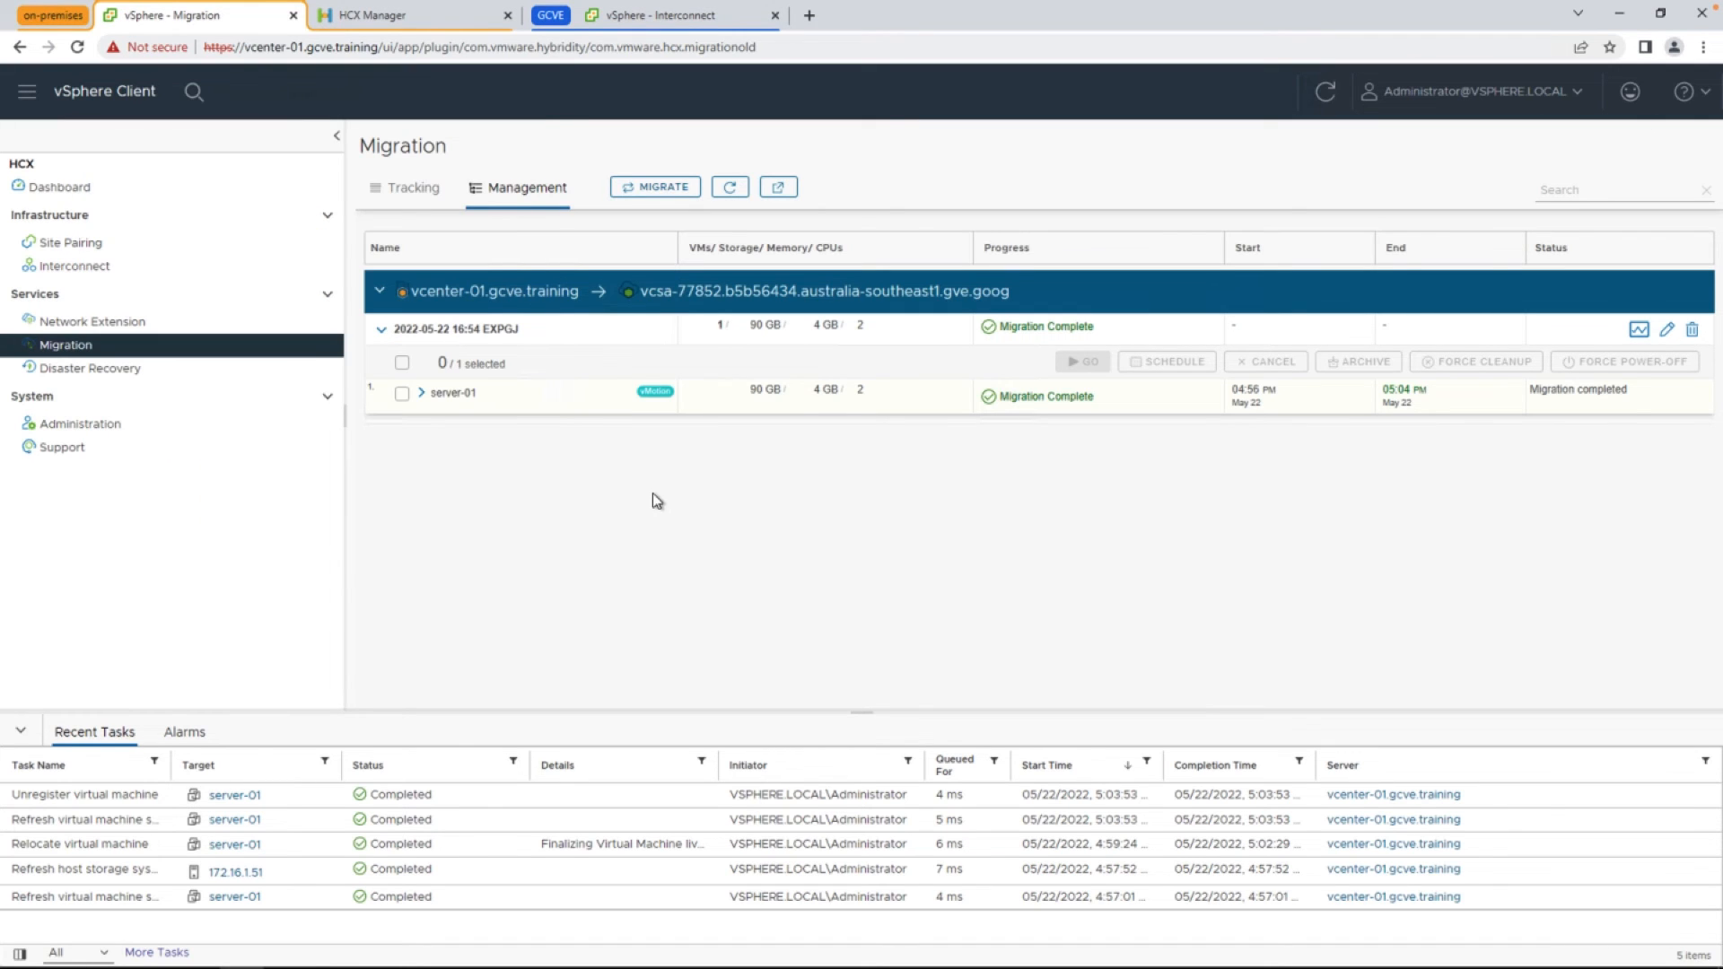
{"action": "left_click", "coordinate": [647, 191]}
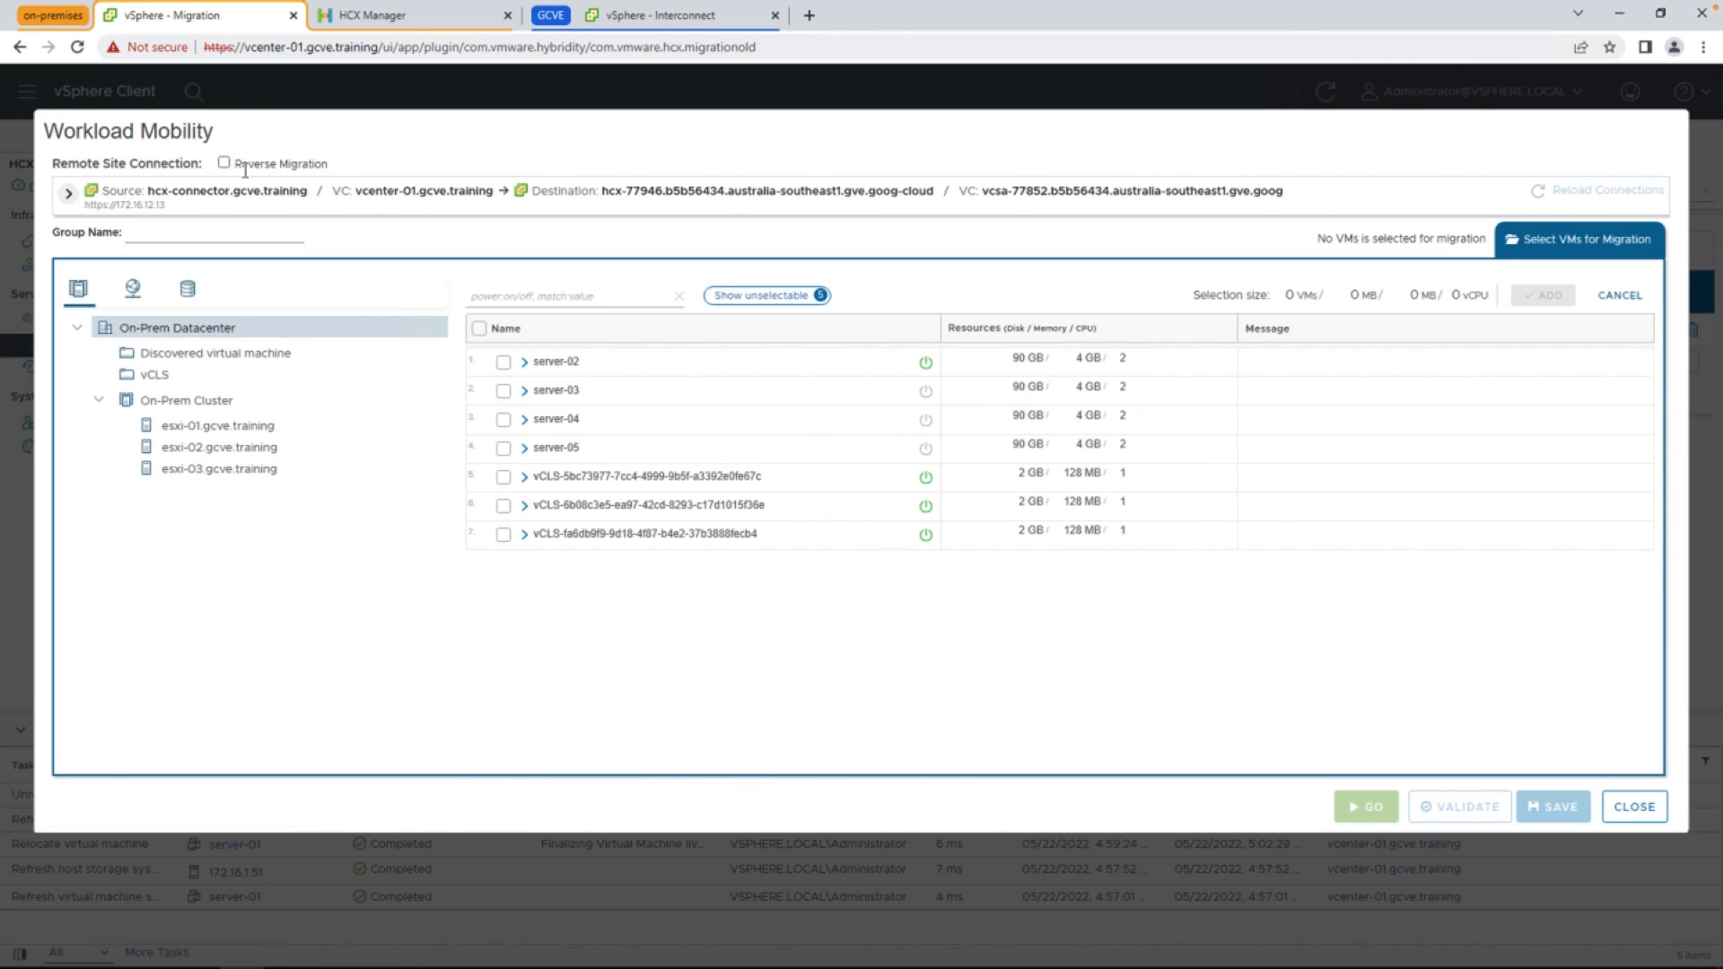
{"action": "left_click", "coordinate": [1635, 807]}
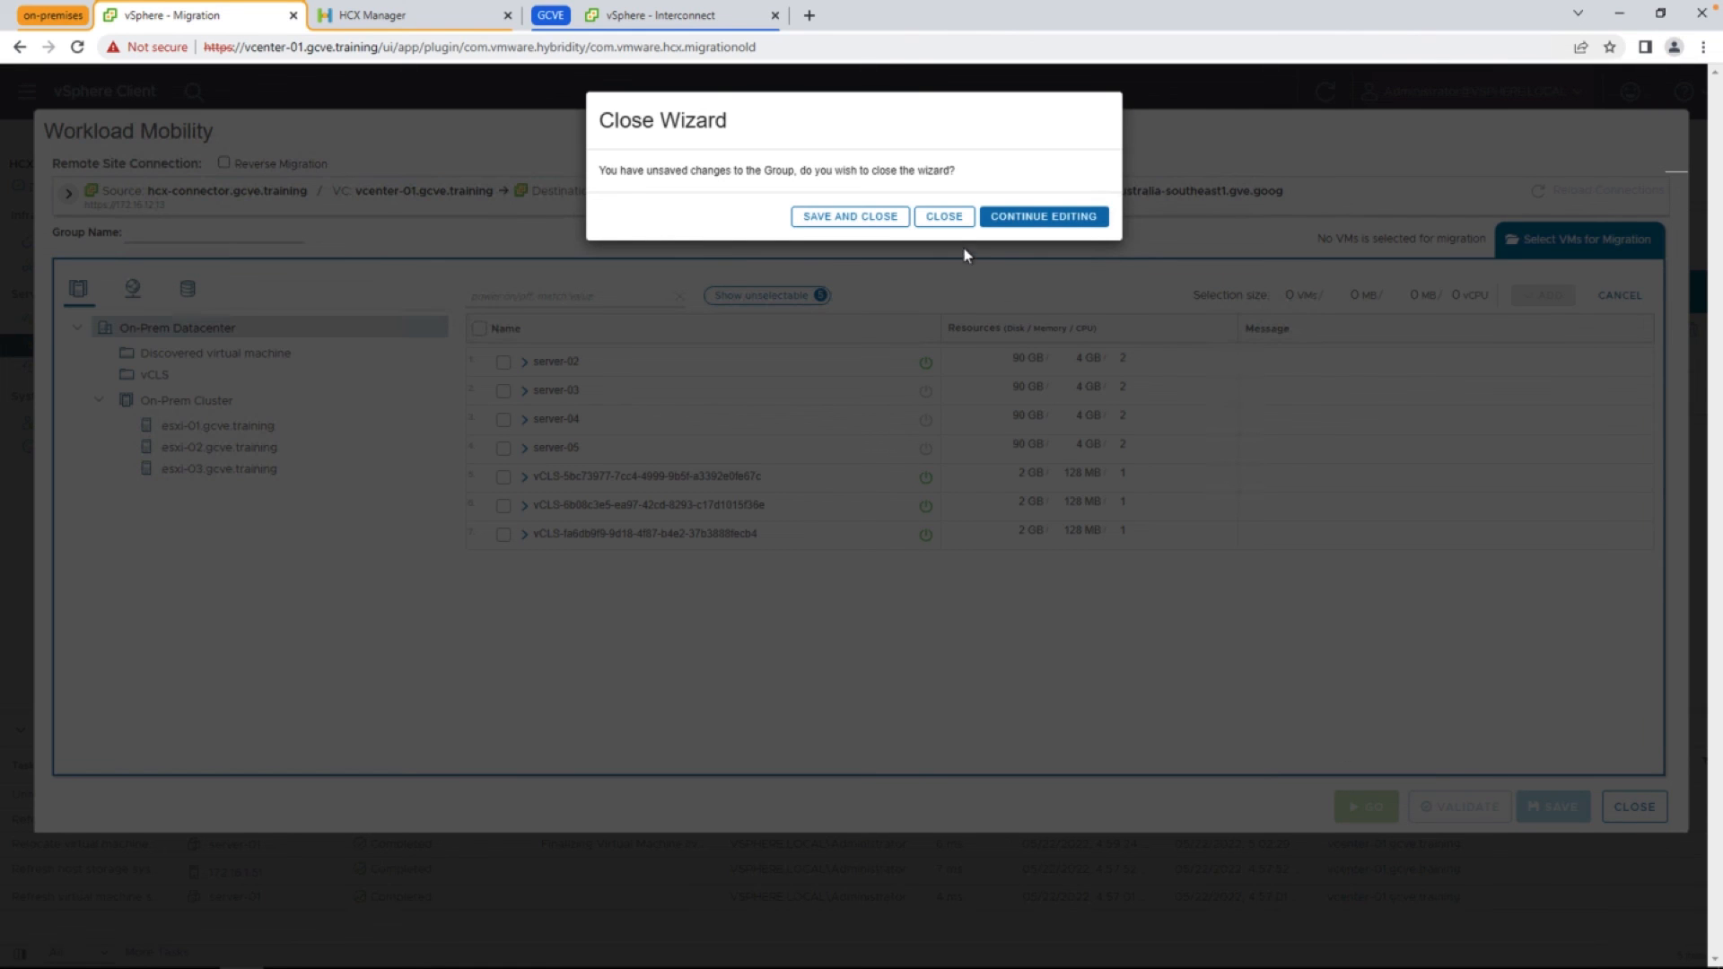
{"action": "left_click", "coordinate": [945, 216]}
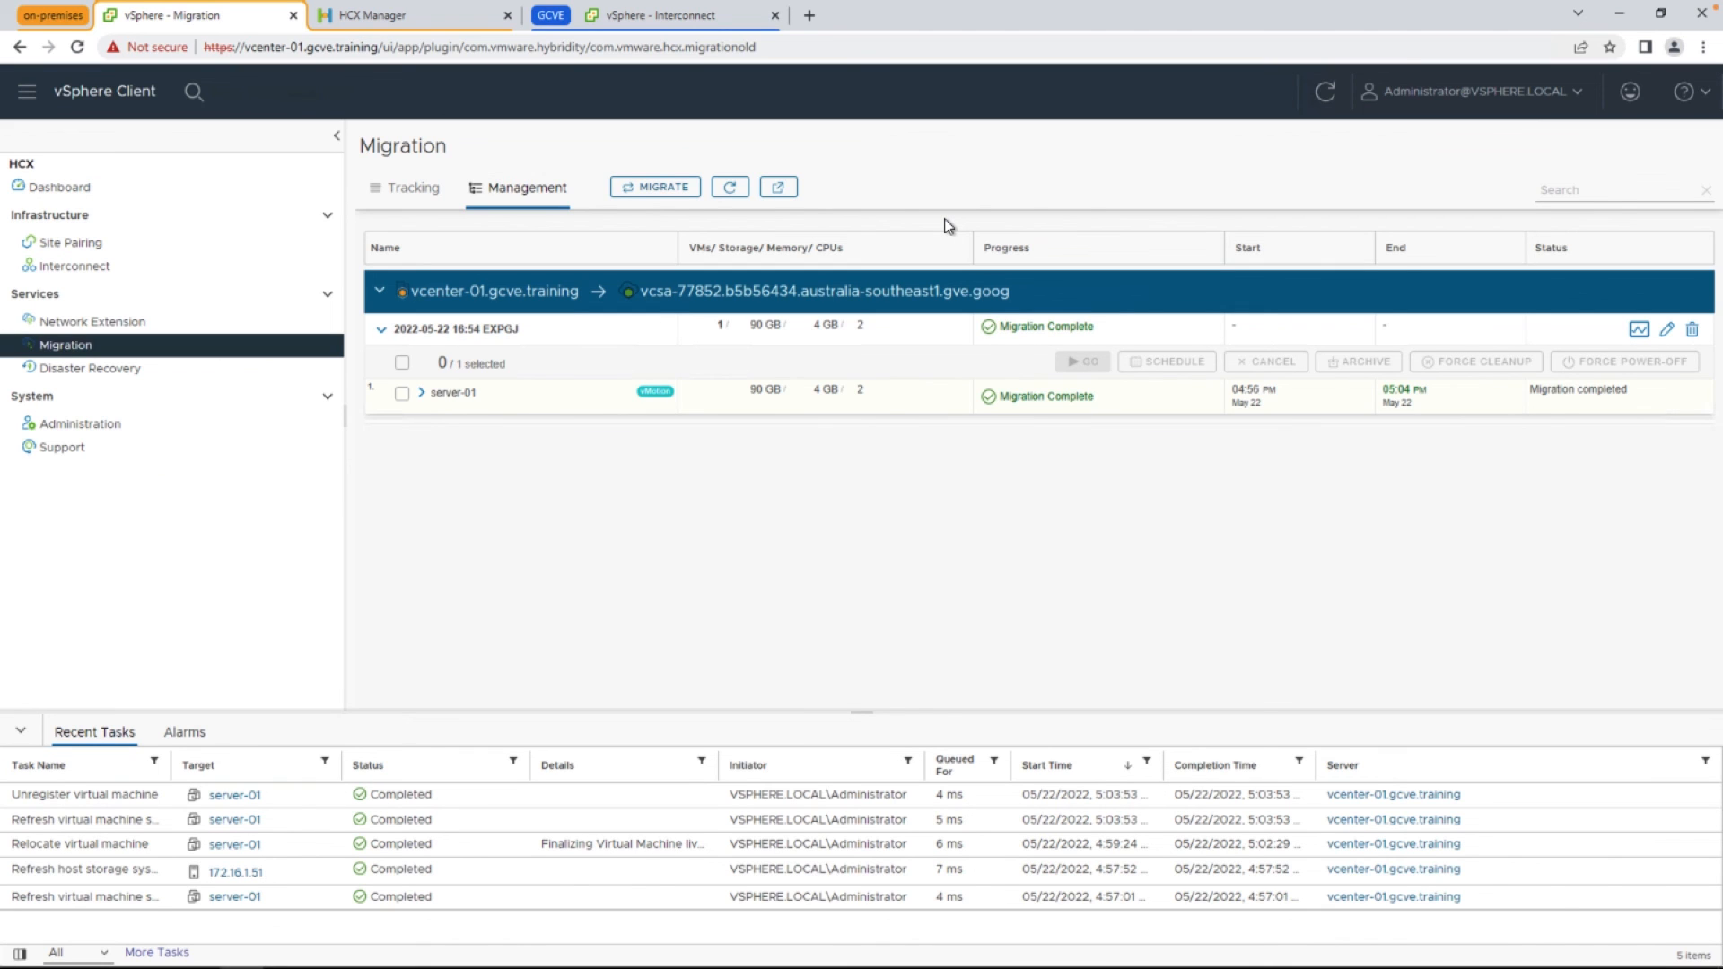